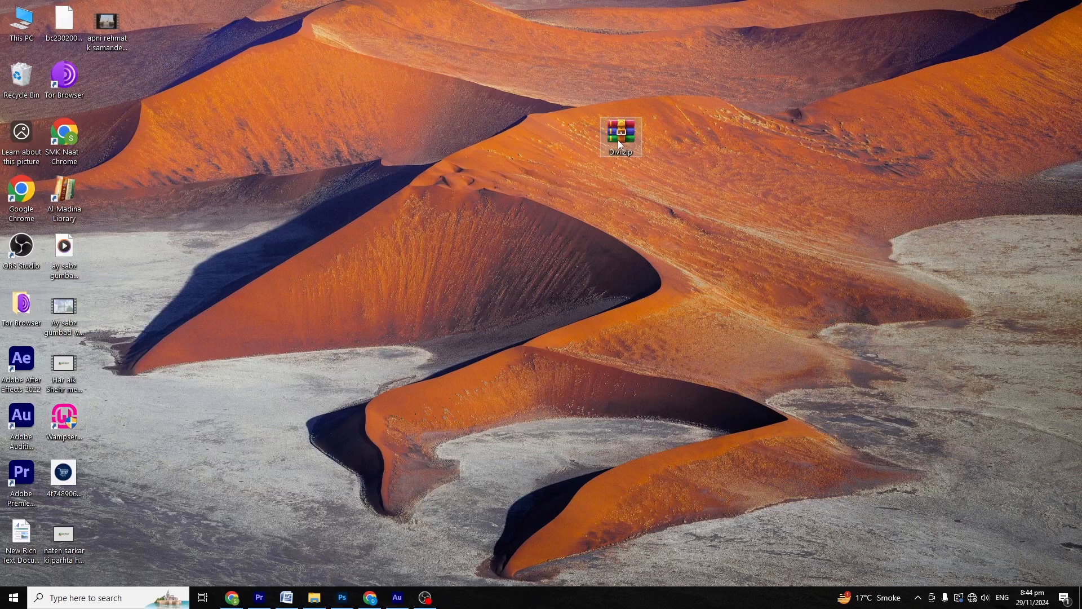
Step: Extract Divi.zip into a Divi folder and copy the extracted folder
{"action": "right_click", "coordinate": [620, 135]}
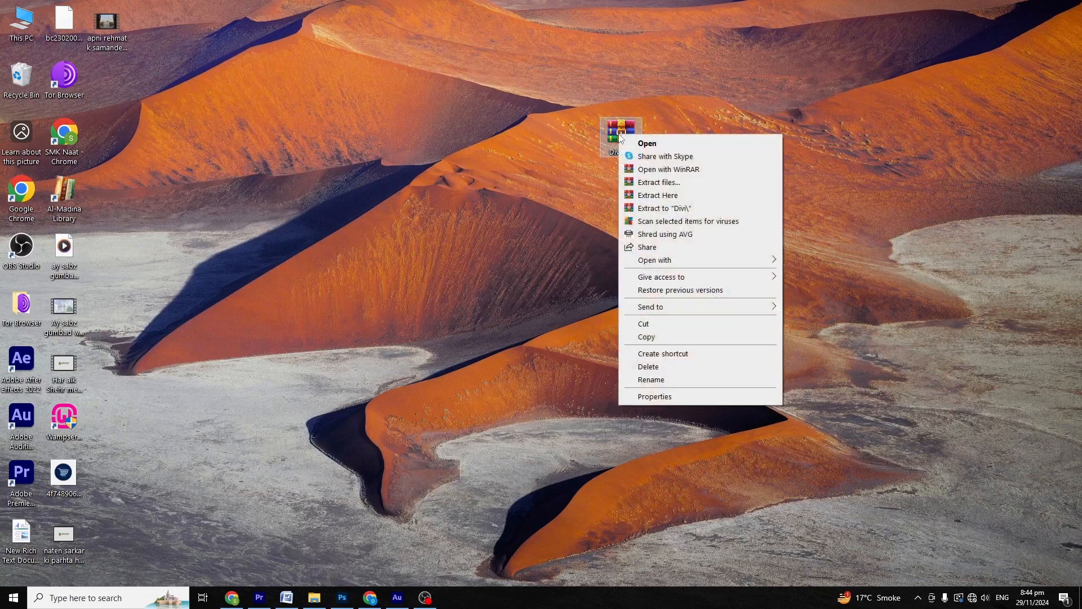
{"action": "left_click", "coordinate": [651, 209]}
{"action": "double_click", "coordinate": [106, 78]}
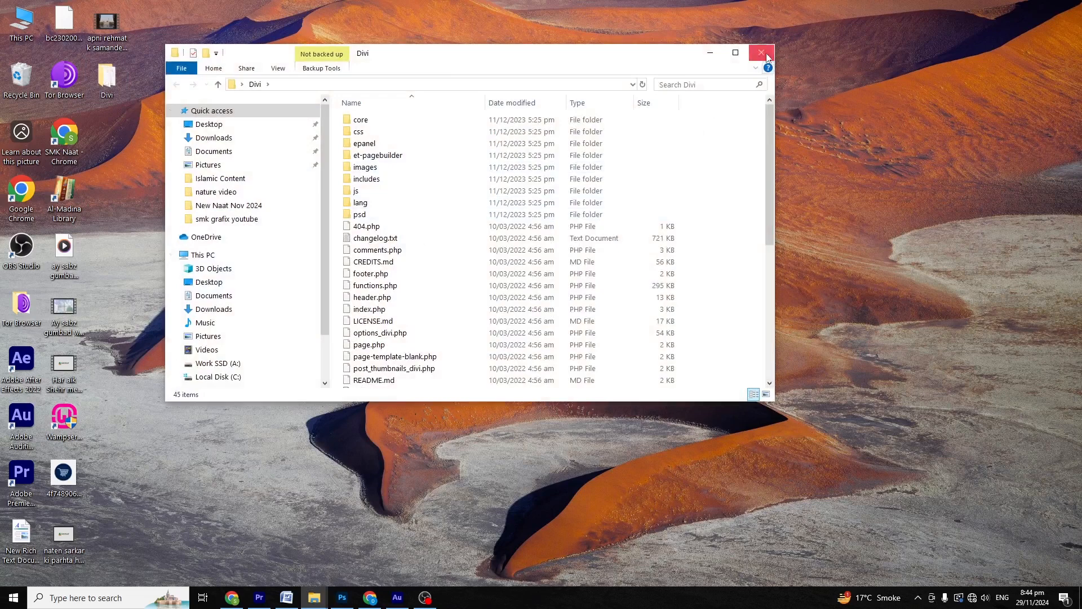
{"action": "left_click", "coordinate": [762, 53]}
{"action": "right_click", "coordinate": [100, 76]}
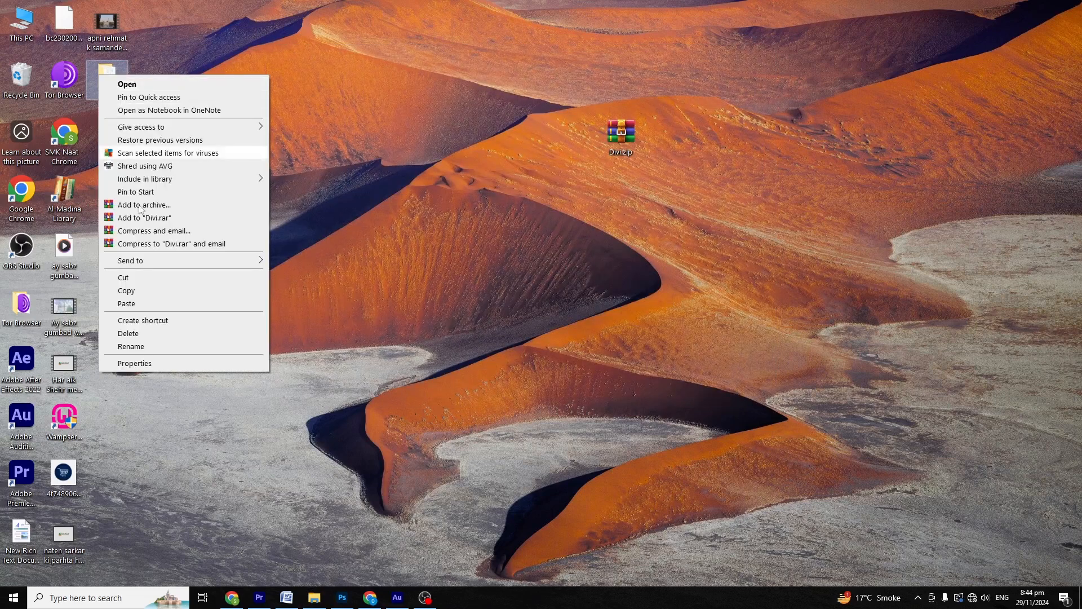
{"action": "left_click", "coordinate": [141, 290]}
Step: Paste the Divi folder into C:\wamp64\www\ecom\wp-content\themes
{"action": "double_click", "coordinate": [39, 33]}
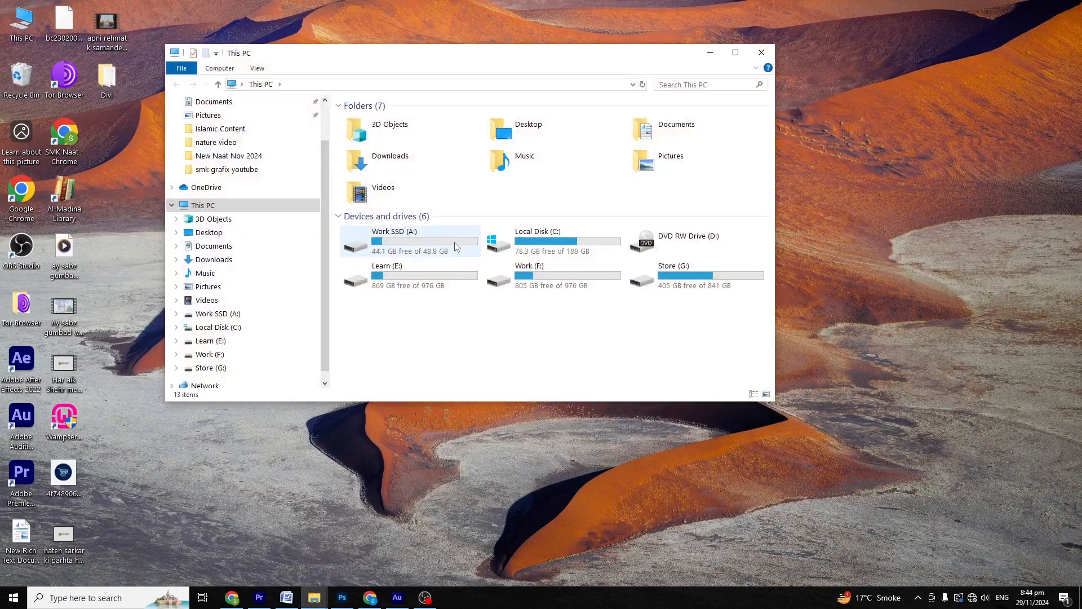
{"action": "key", "text": "super+Up"}
{"action": "double_click", "coordinate": [366, 168]}
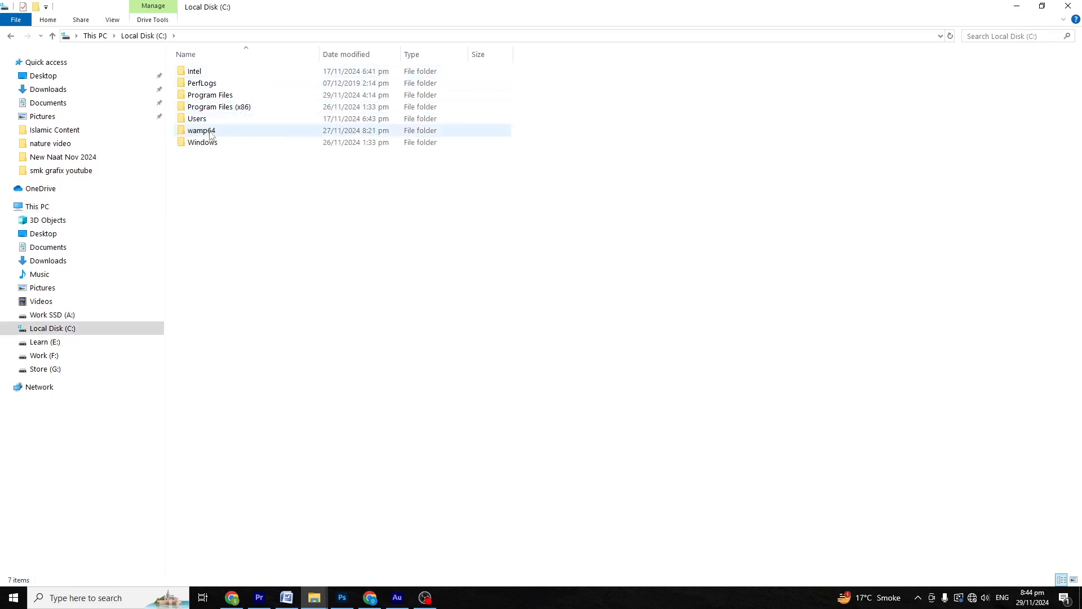
{"action": "double_click", "coordinate": [195, 130]}
{"action": "double_click", "coordinate": [205, 178]}
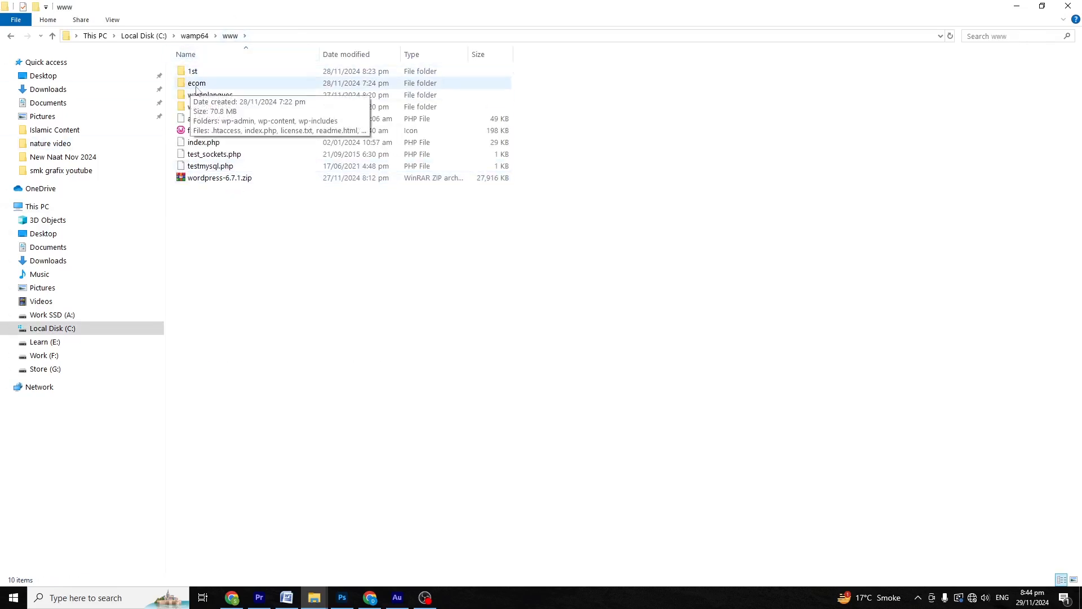
{"action": "double_click", "coordinate": [214, 84]}
{"action": "double_click", "coordinate": [205, 84]}
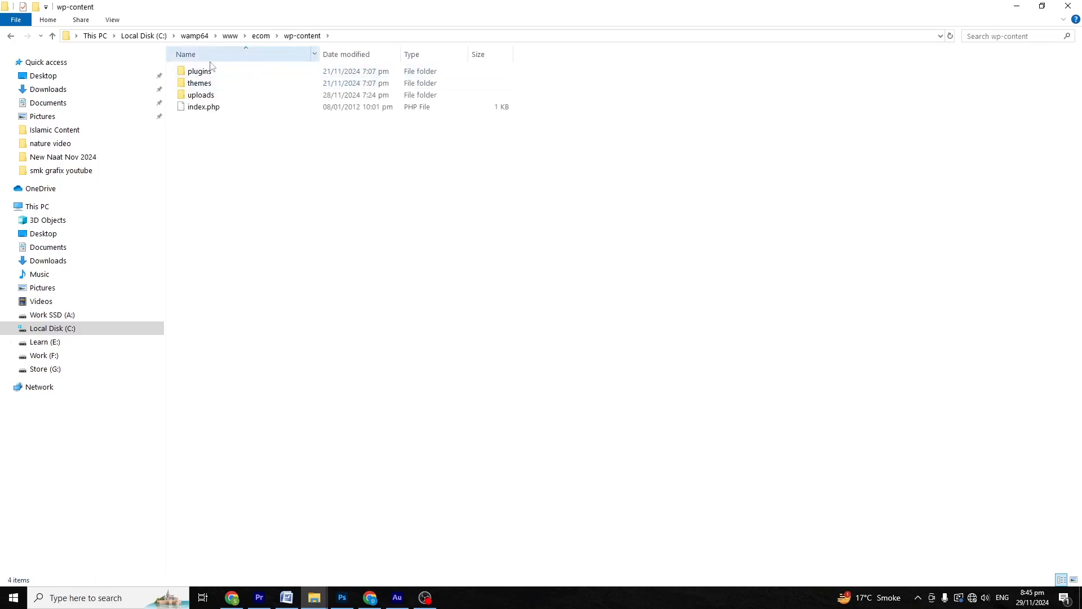
{"action": "double_click", "coordinate": [209, 84]}
{"action": "right_click", "coordinate": [230, 150]}
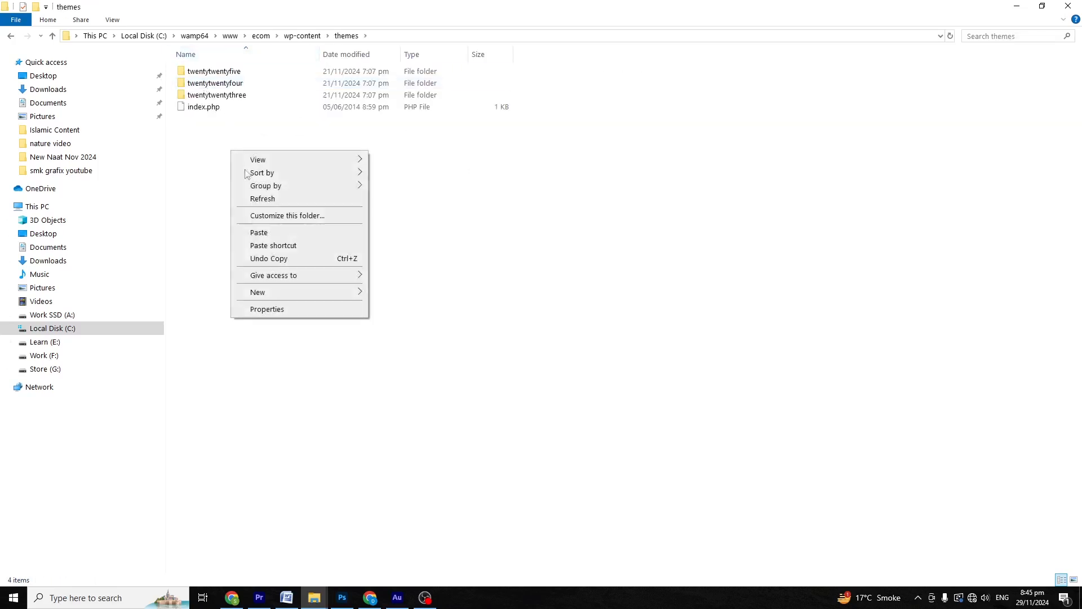
{"action": "left_click", "coordinate": [256, 233]}
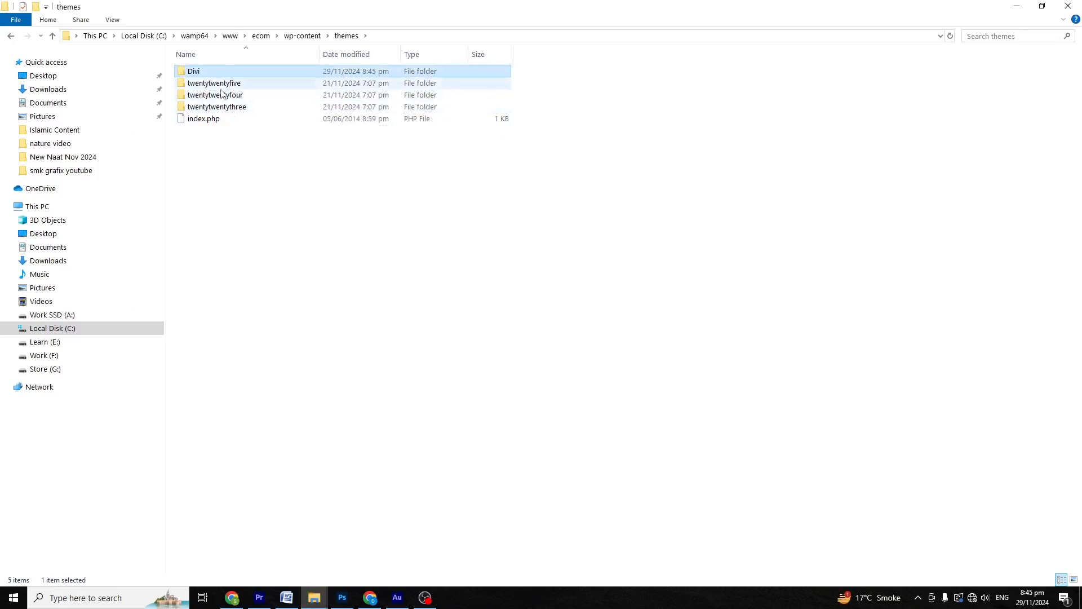
{"action": "left_click", "coordinate": [116, 597]}
Step: Launch Wampserver64 and load localhost/ecom/ in a new Chrome tab
{"action": "type", "text": "wamp"}
{"action": "key", "text": "Return"}
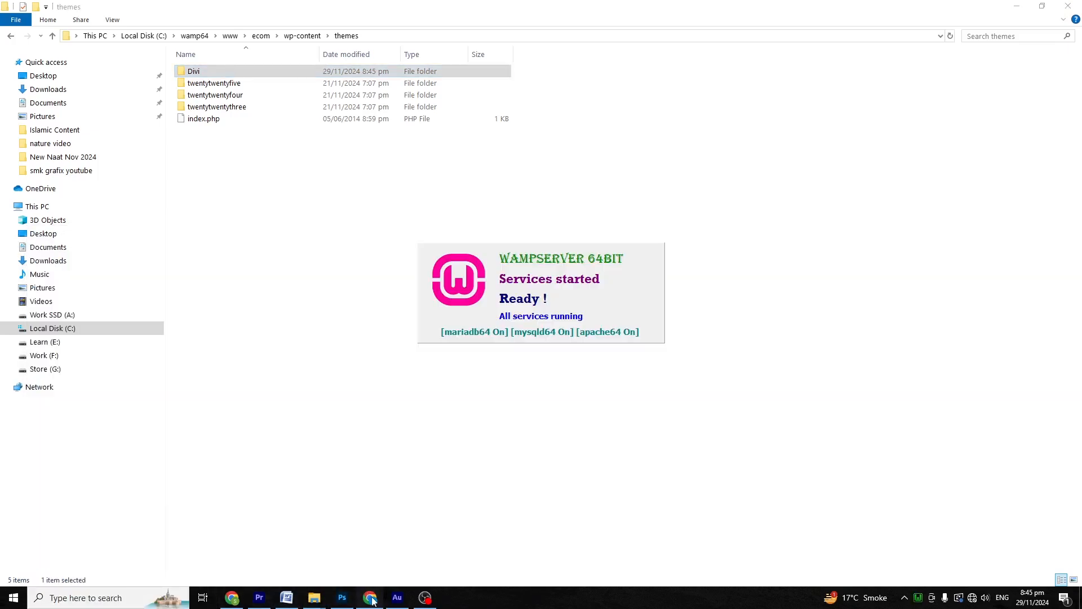
{"action": "left_click", "coordinate": [370, 598]}
{"action": "key", "text": "ctrl+t"}
{"action": "type", "text": "localhost"}
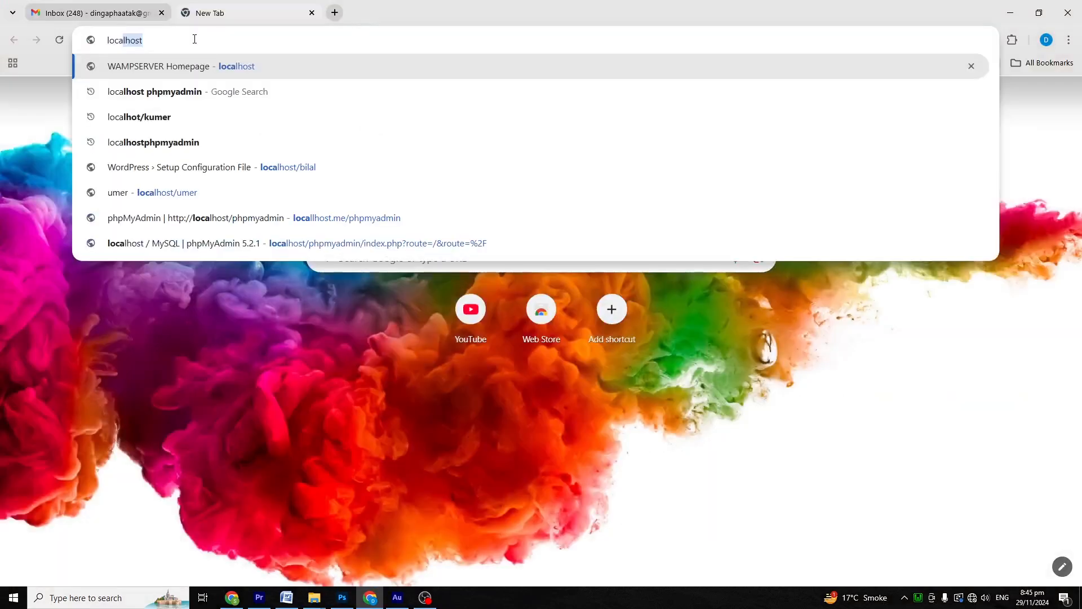
{"action": "key", "text": "Return"}
{"action": "left_click", "coordinate": [194, 40]}
{"action": "type", "text": "/ecom/"}
{"action": "key", "text": "Return"}
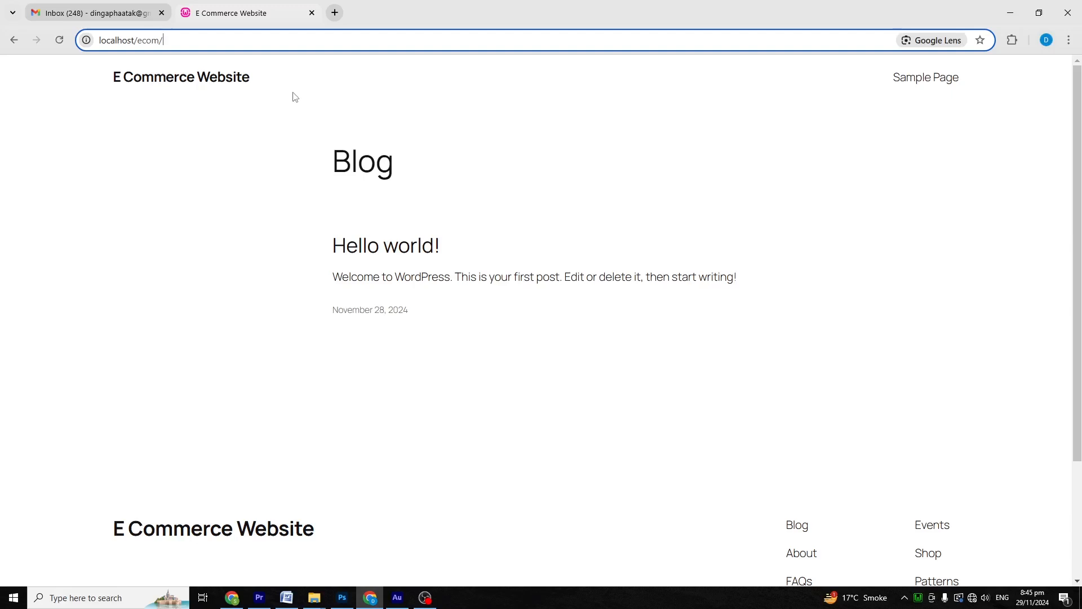
Step: Log in at localhost/ecom/wp-admin as admin with Remember Me ticked
{"action": "type", "text": "wp-admin"}
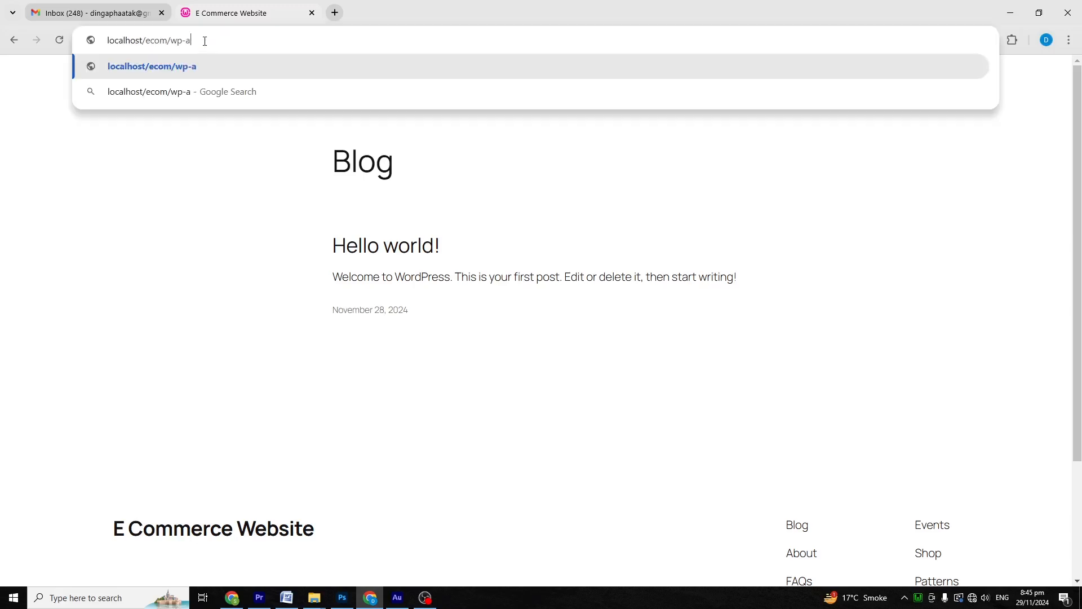
{"action": "key", "text": "Return"}
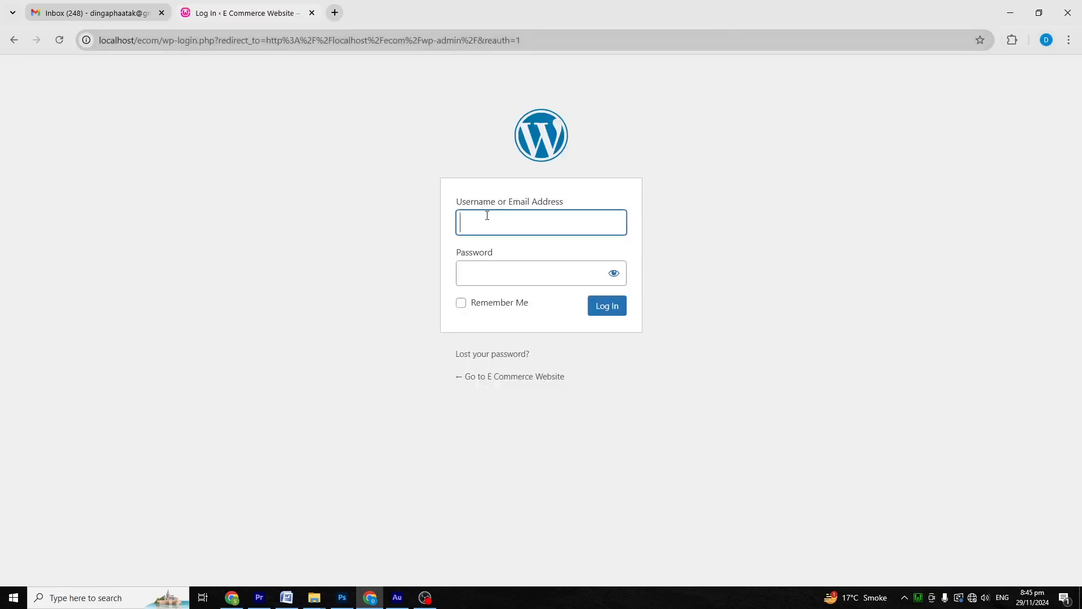
{"action": "type", "text": "admin"}
{"action": "left_click", "coordinate": [532, 262]}
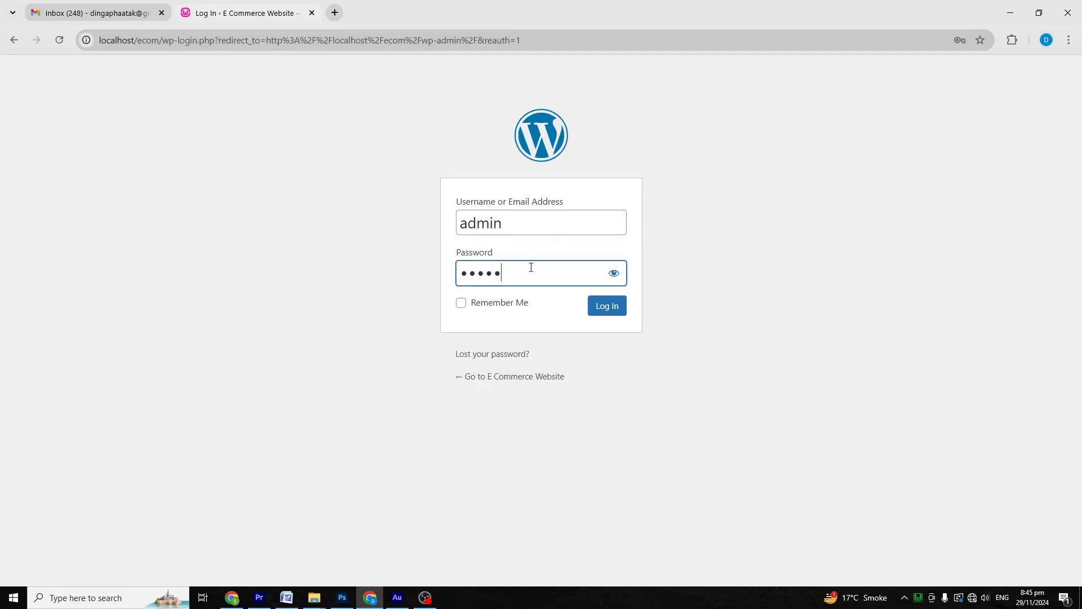
{"action": "left_click", "coordinate": [503, 305]}
{"action": "left_click", "coordinate": [615, 306]}
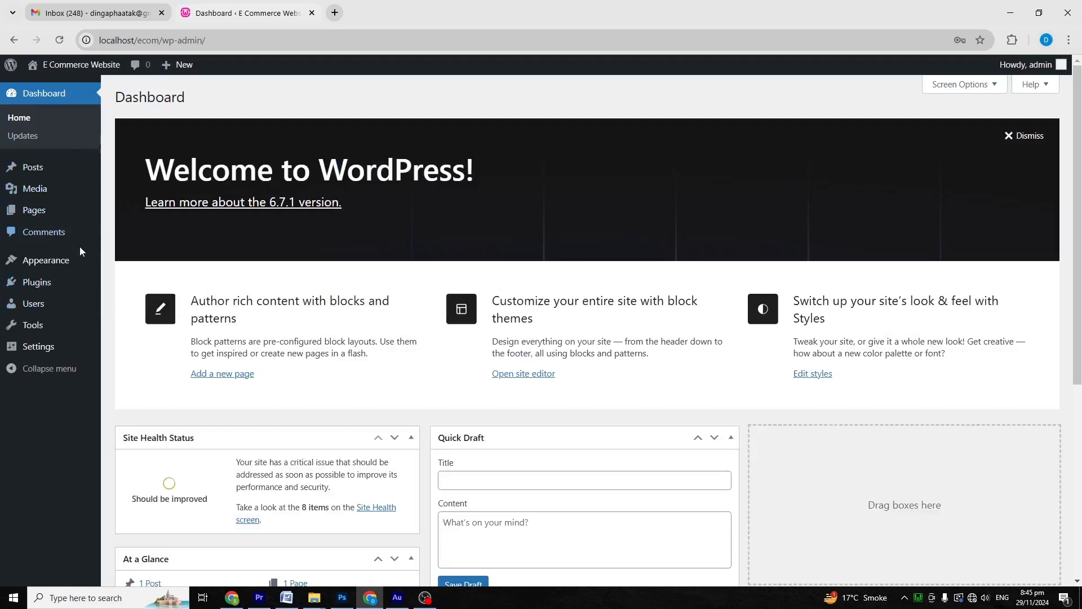
Step: Activate the Divi theme under Appearance > Themes
{"action": "mouse_move", "coordinate": [45, 262]}
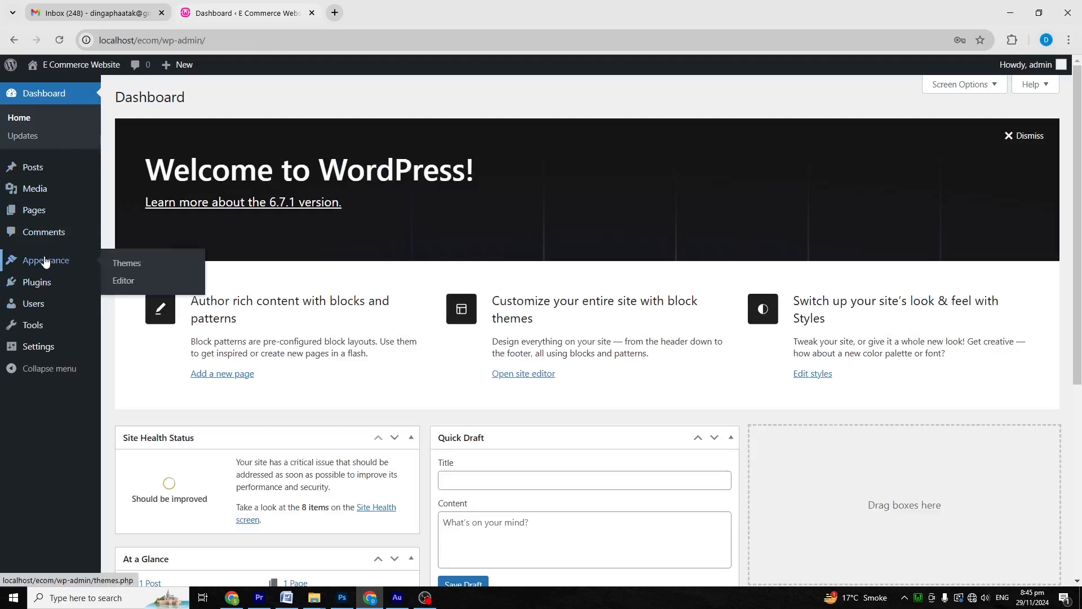
{"action": "left_click", "coordinate": [126, 263]}
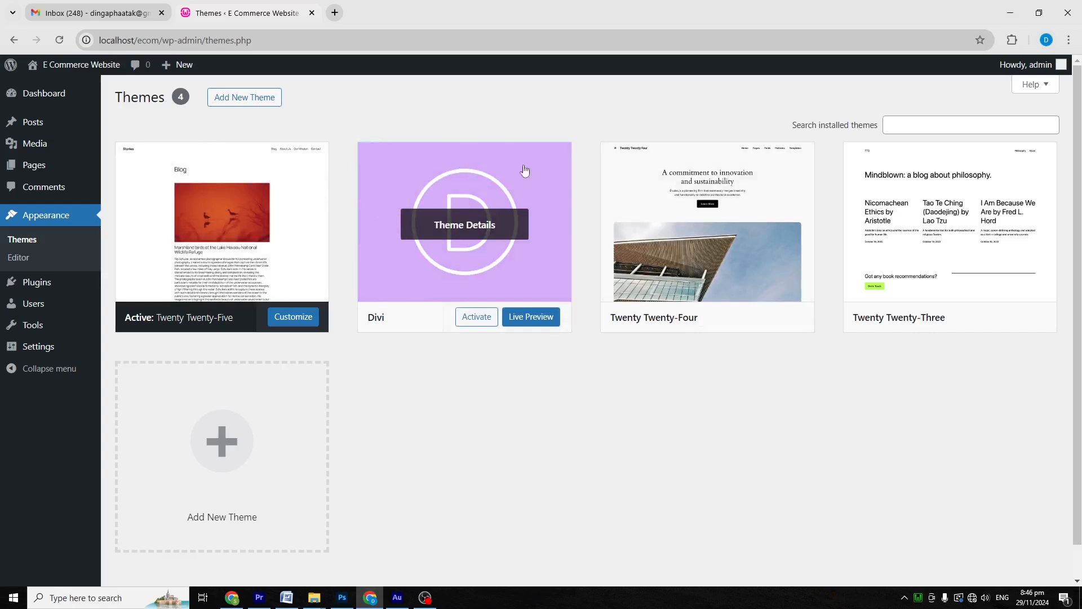
{"action": "left_click", "coordinate": [479, 315]}
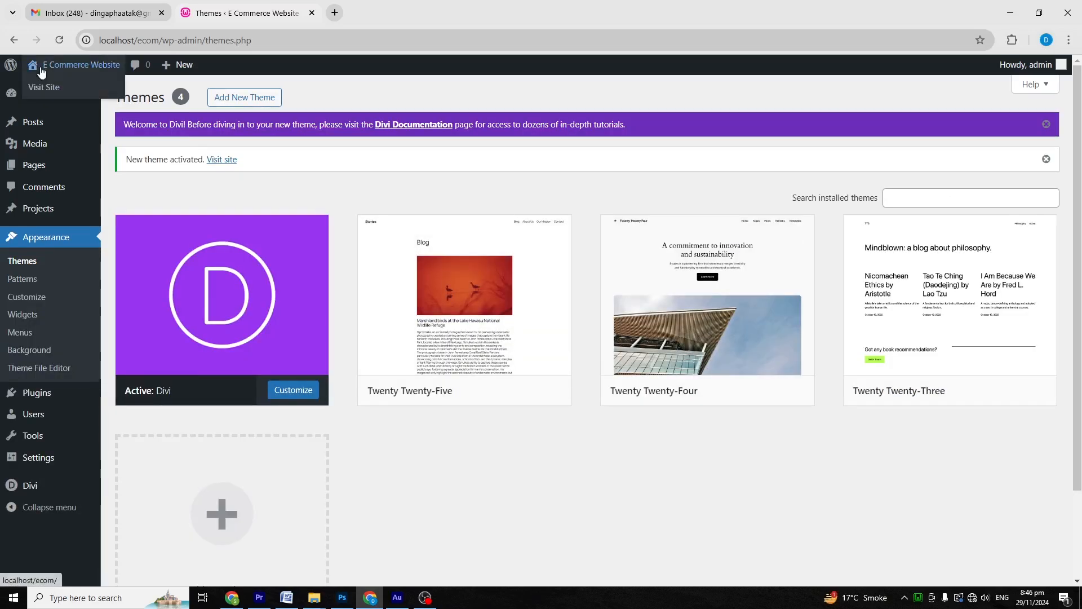
Step: Open the live E Commerce Website in a new tab to see its Divi layout
{"action": "right_click", "coordinate": [41, 83]}
{"action": "left_click", "coordinate": [73, 97]}
{"action": "left_click", "coordinate": [378, 14]}
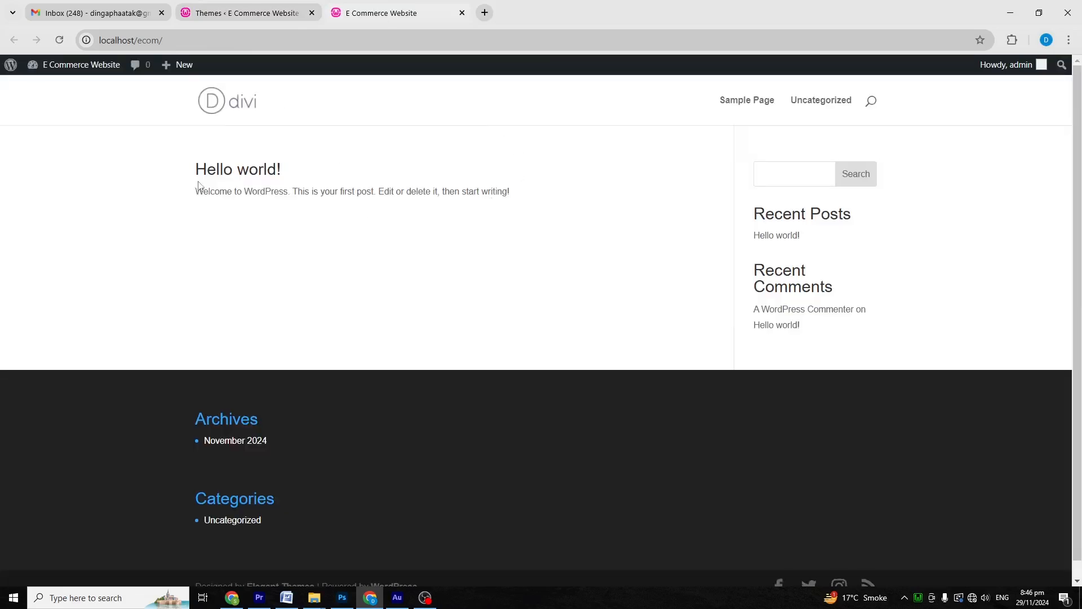
Step: Reactivate Twenty Twenty-Five, then switch to the File Explorer window showing the themes folder
{"action": "left_click", "coordinate": [218, 14]}
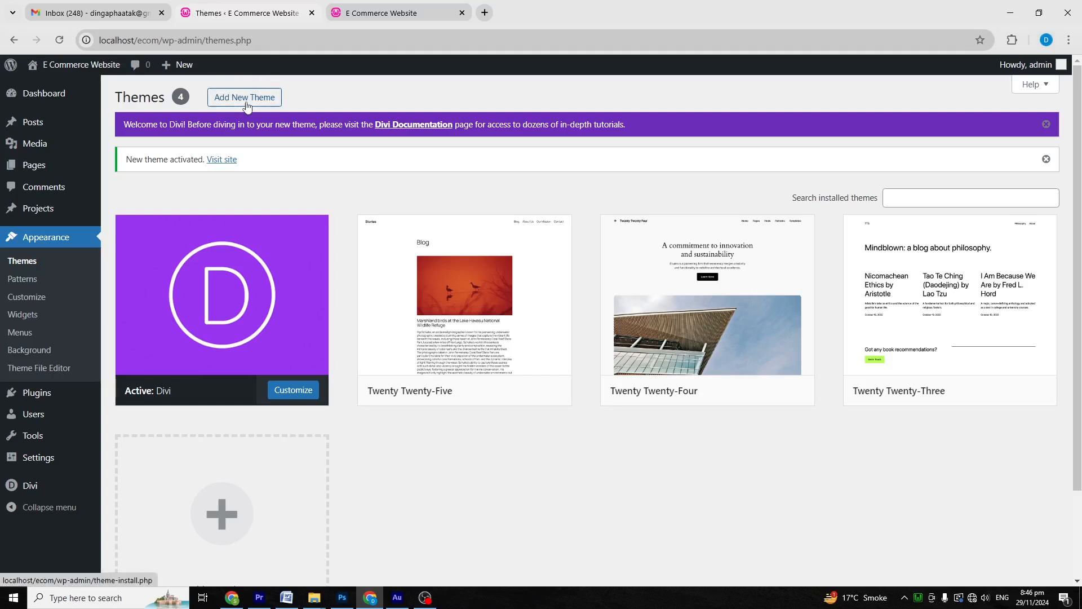
{"action": "mouse_move", "coordinate": [446, 275]}
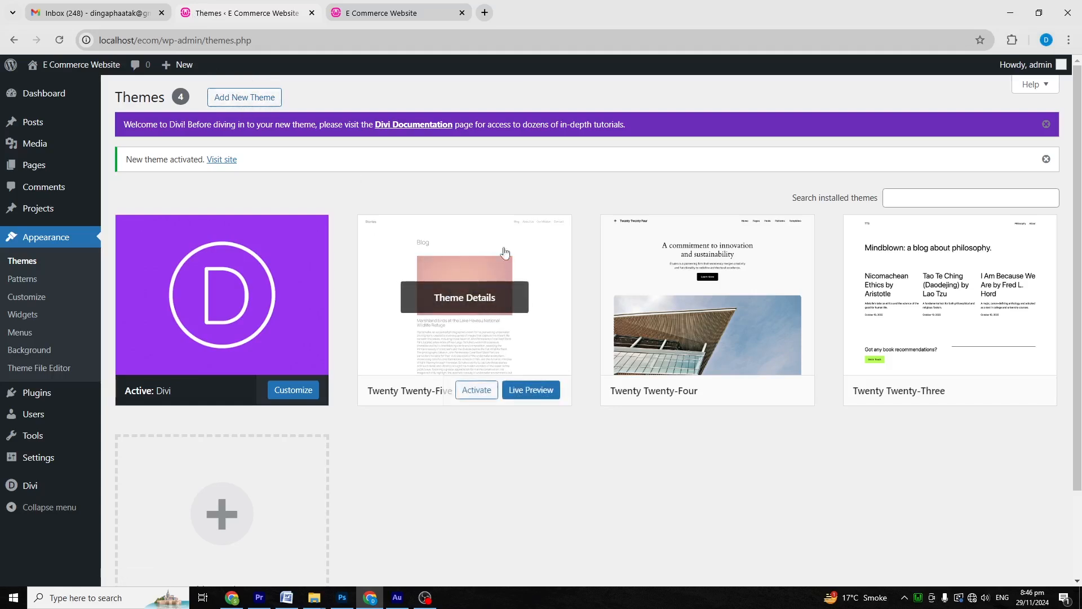
{"action": "left_click", "coordinate": [473, 391]}
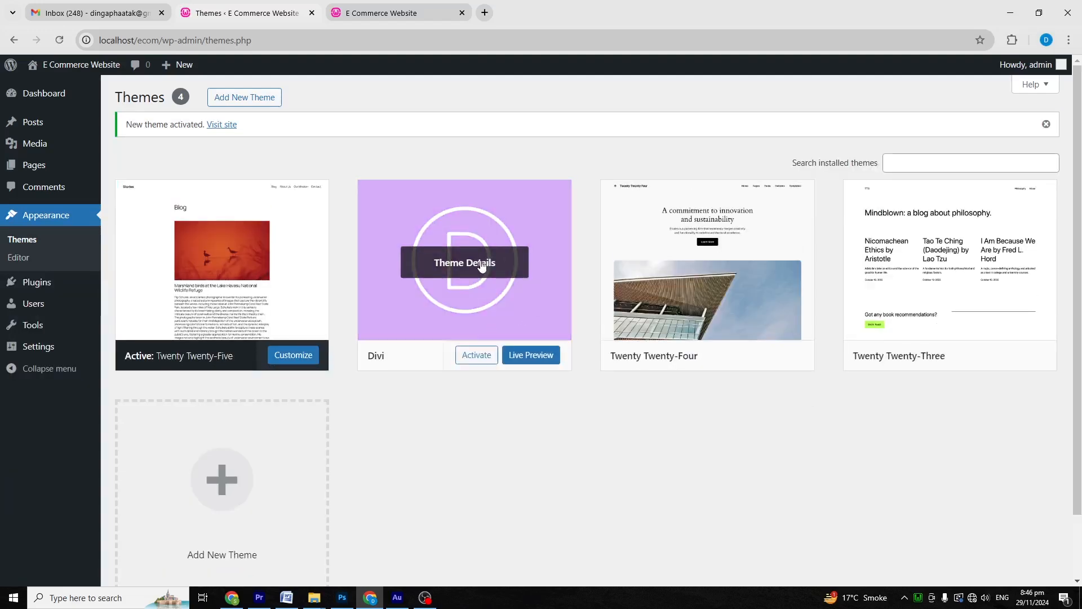
{"action": "left_click", "coordinate": [314, 597]}
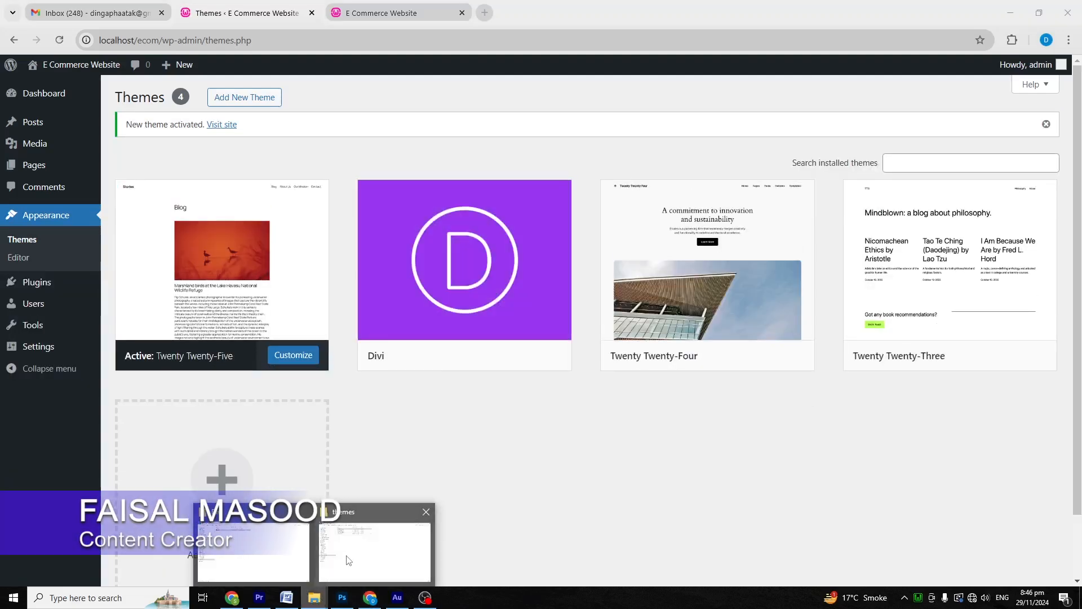
{"action": "left_click", "coordinate": [348, 560]}
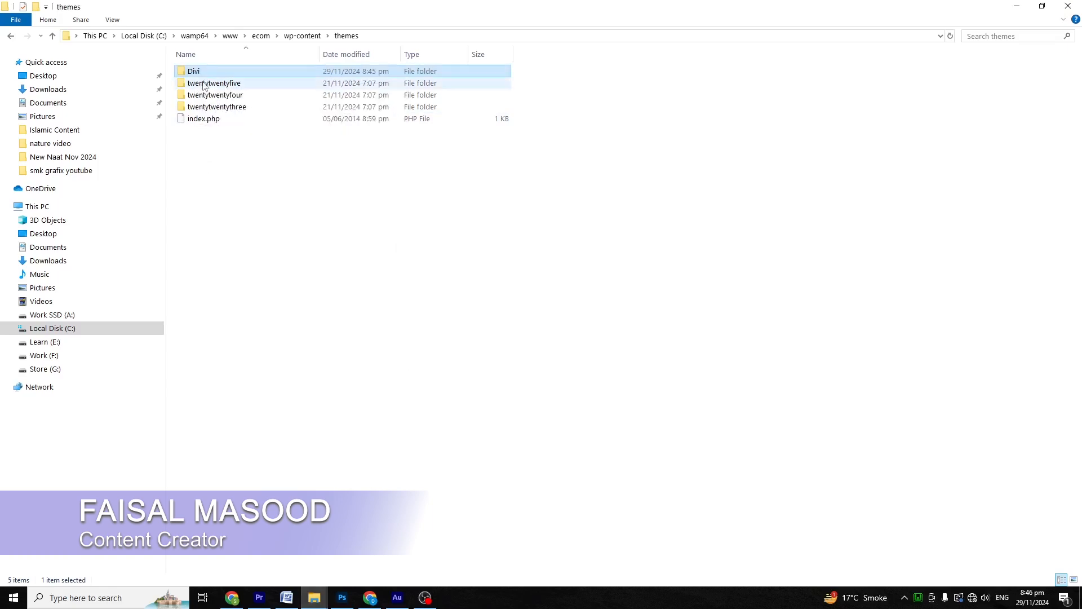
Step: Remove the Divi folder from wp-content\themes and reload the WordPress Themes page
{"action": "key", "text": "alt+Tab"}
{"action": "left_click", "coordinate": [59, 39]}
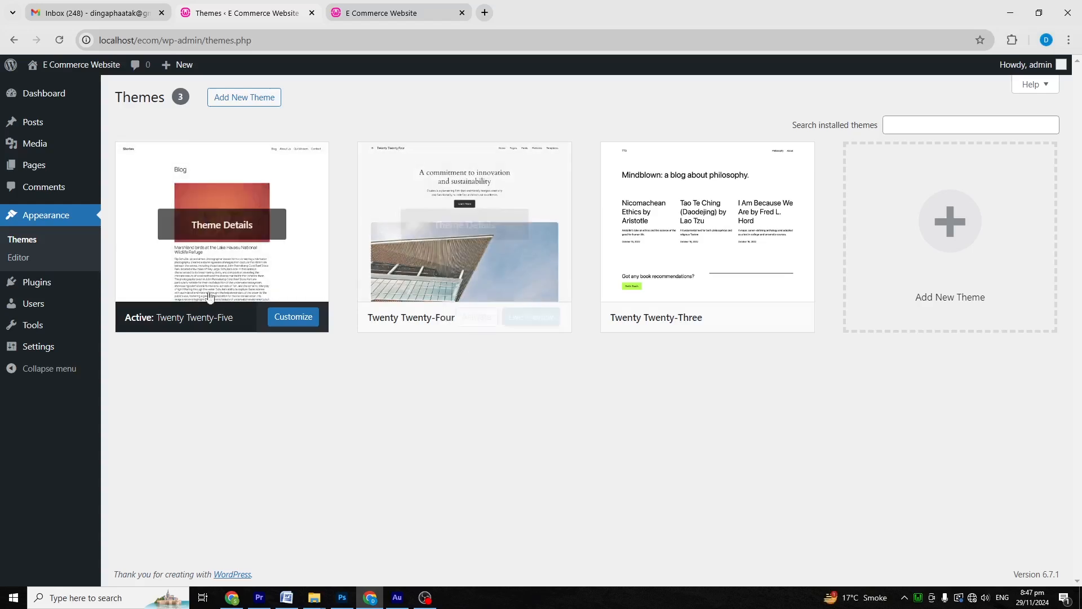
Step: Upload Desktop\Divi.zip as a new theme, which fails with a 'link you followed has expired' error
{"action": "left_click", "coordinate": [233, 101]}
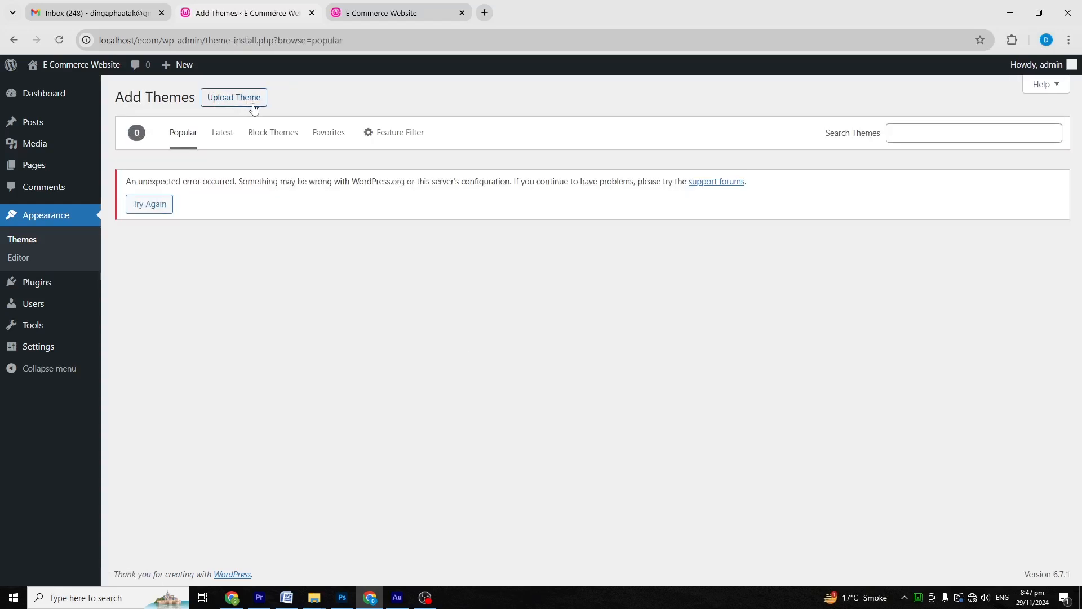
{"action": "left_click", "coordinate": [238, 107]}
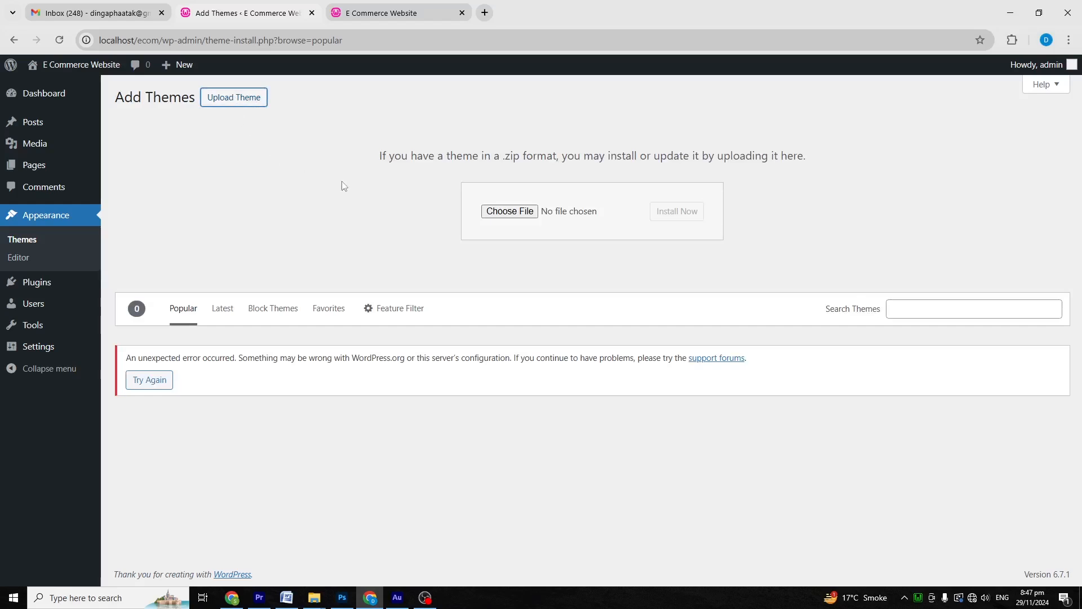
{"action": "left_click", "coordinate": [519, 212]}
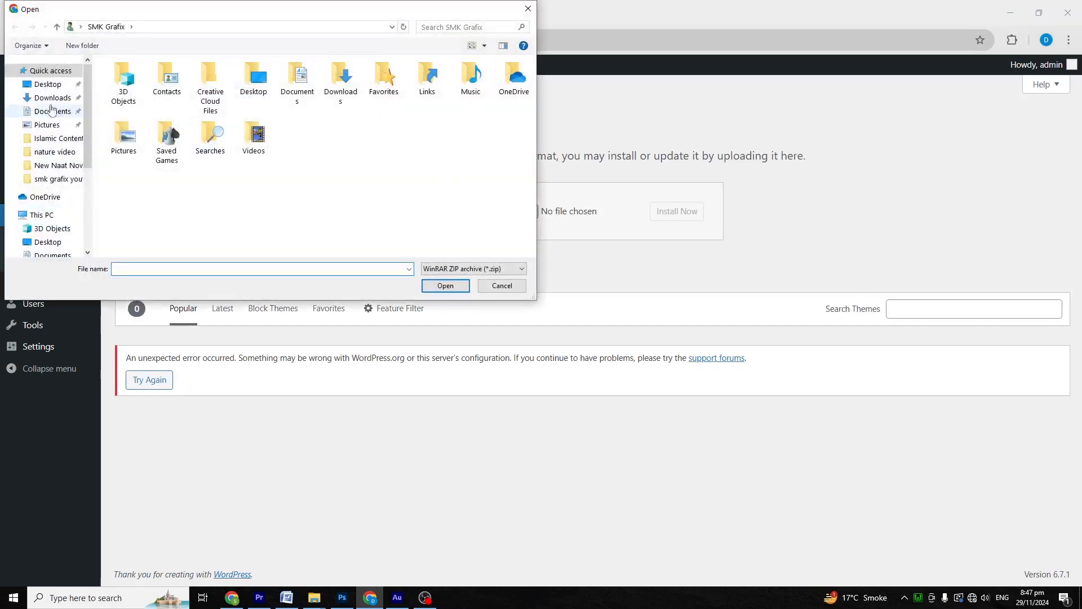
{"action": "left_click", "coordinate": [47, 88]}
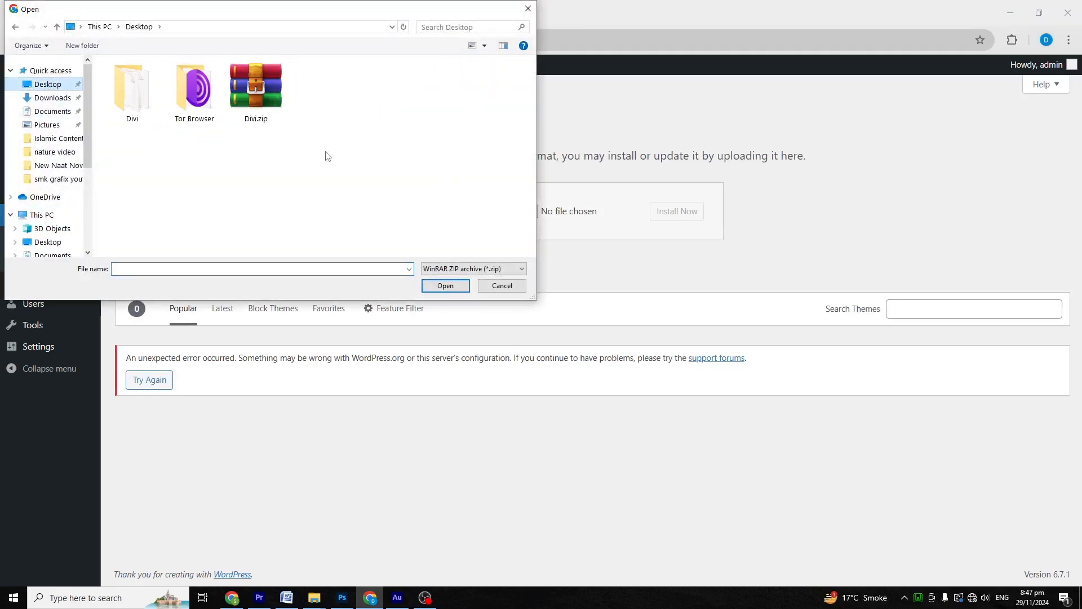
{"action": "double_click", "coordinate": [266, 92]}
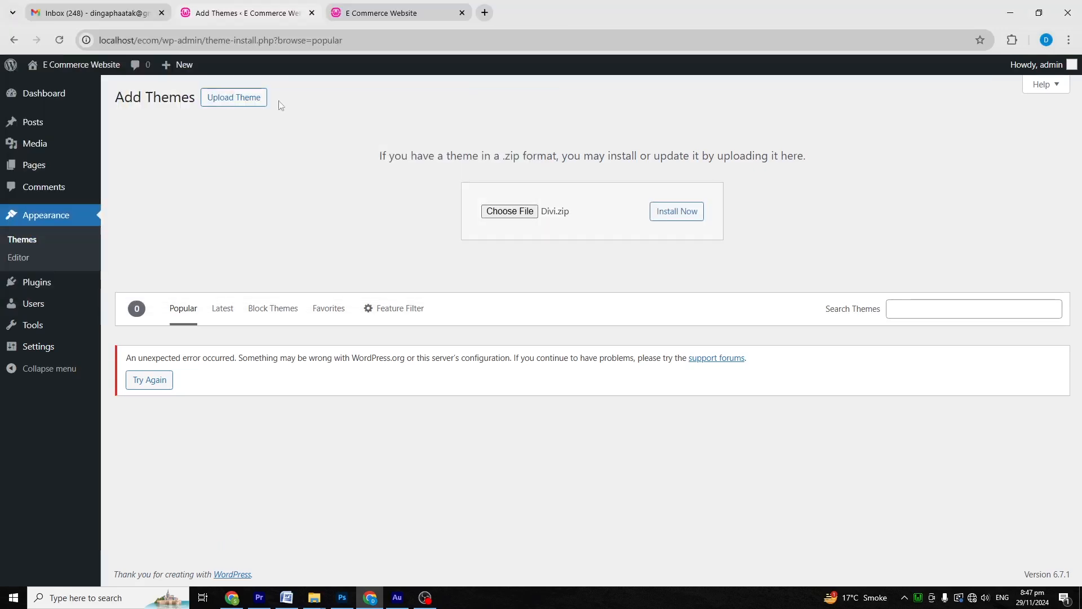
{"action": "left_click", "coordinate": [676, 212]}
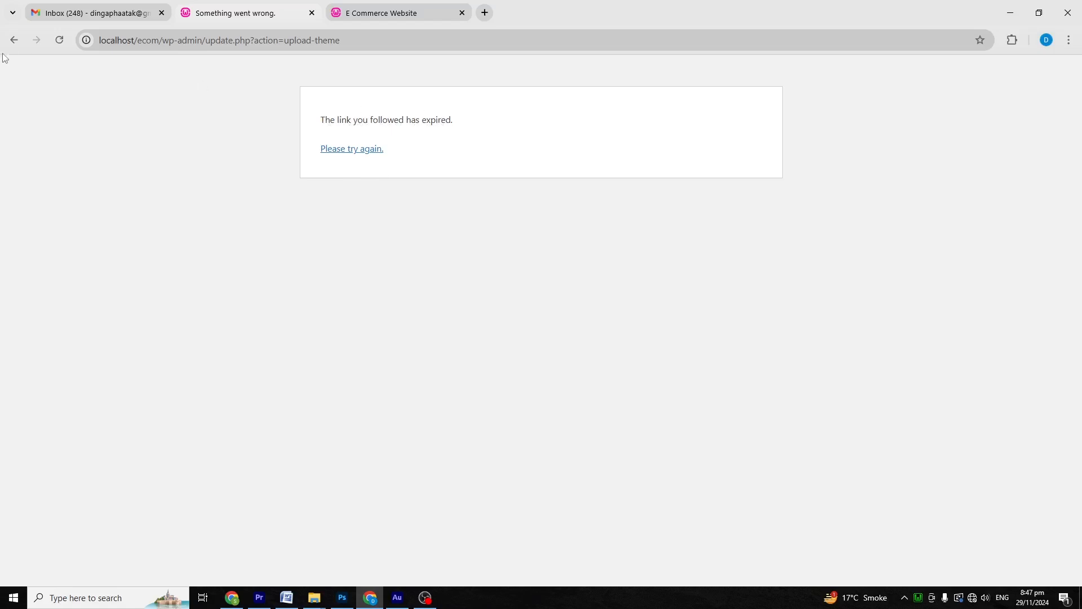
Step: Check the Upload New Media page's 2 MB maximum upload size limit
{"action": "left_click", "coordinate": [14, 40]}
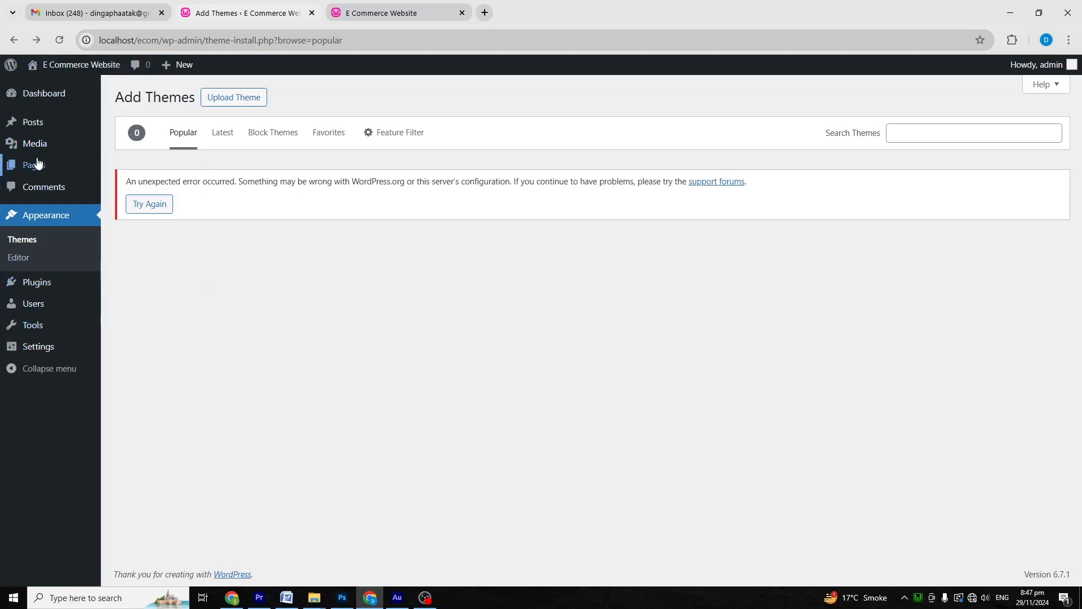
{"action": "mouse_move", "coordinate": [39, 142]}
{"action": "left_click", "coordinate": [151, 165]}
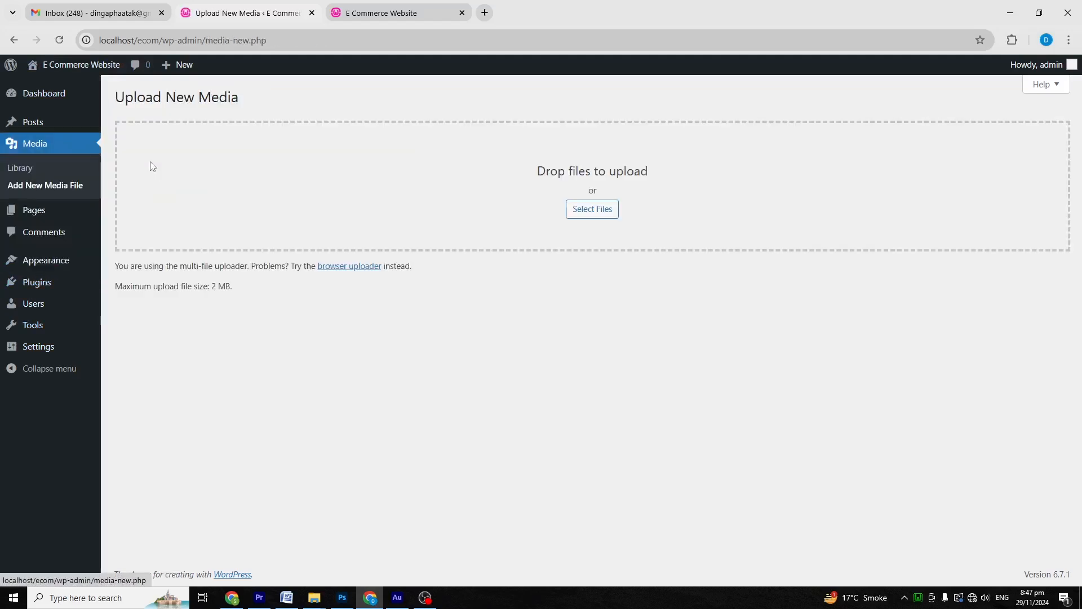
{"action": "left_click_drag", "start_coordinate": [214, 287], "coordinate": [227, 287]}
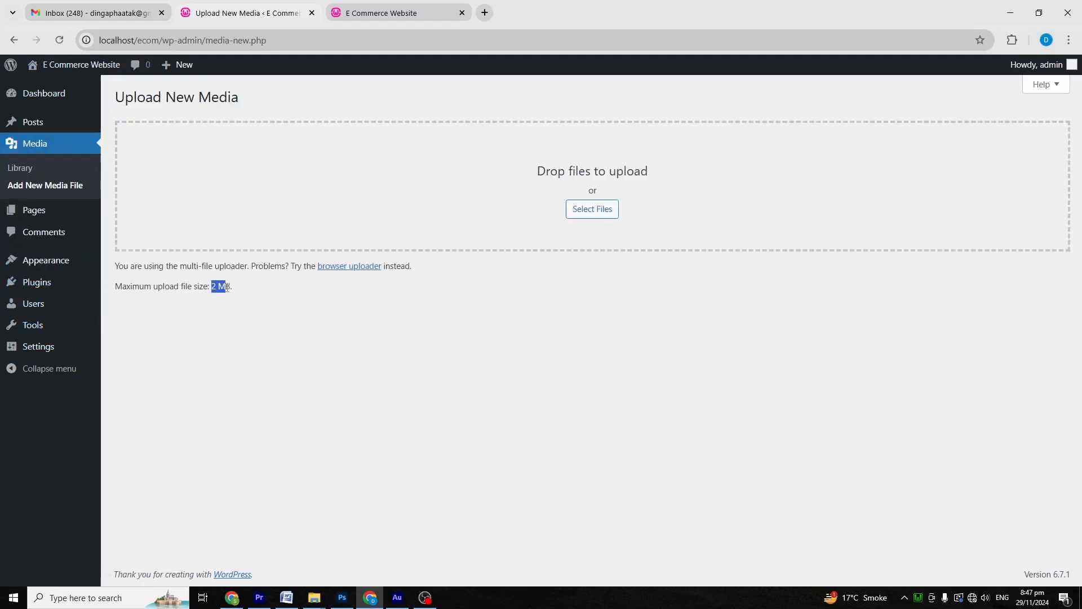
{"action": "key", "text": "super+d"}
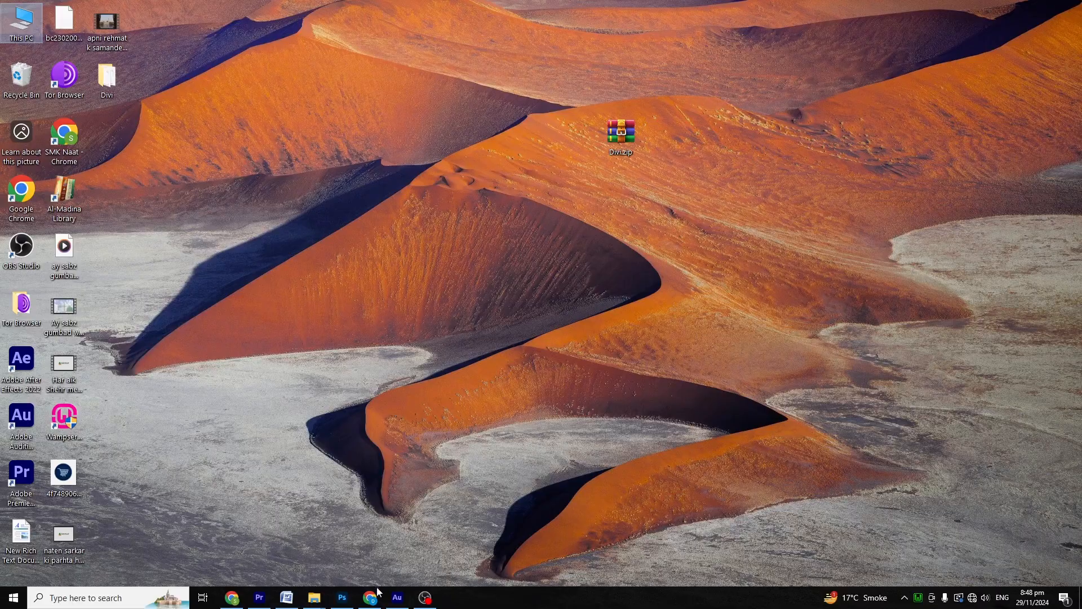
{"action": "mouse_move", "coordinate": [377, 592]}
{"action": "left_click", "coordinate": [398, 555]}
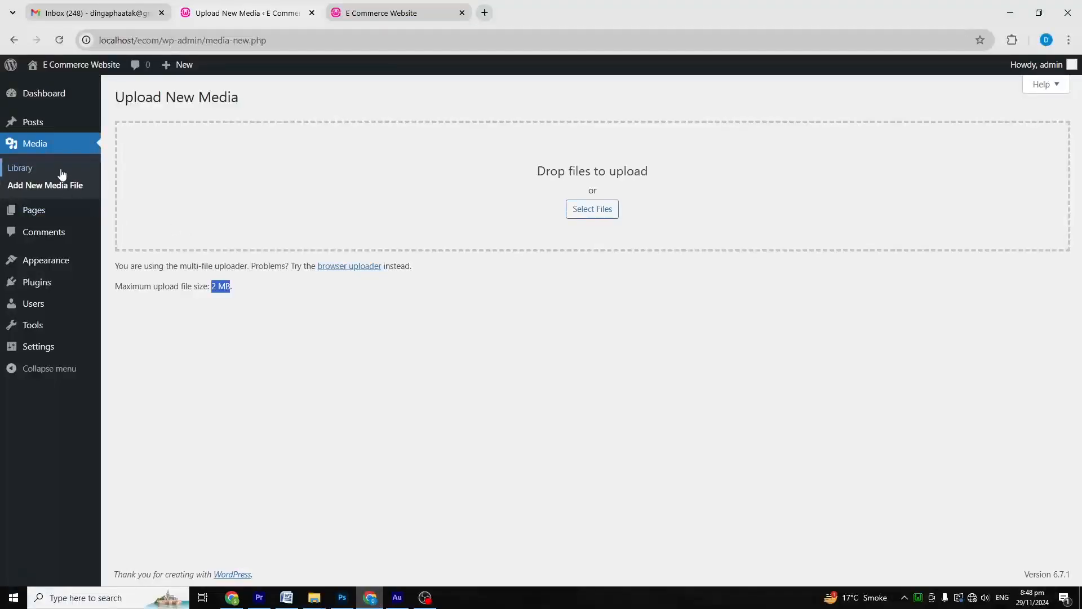
Step: Search plugins for 'increase max' and install CodePopular's Wp Maximum Upload File Size plugin
{"action": "mouse_move", "coordinate": [44, 283]}
{"action": "left_click", "coordinate": [145, 304]}
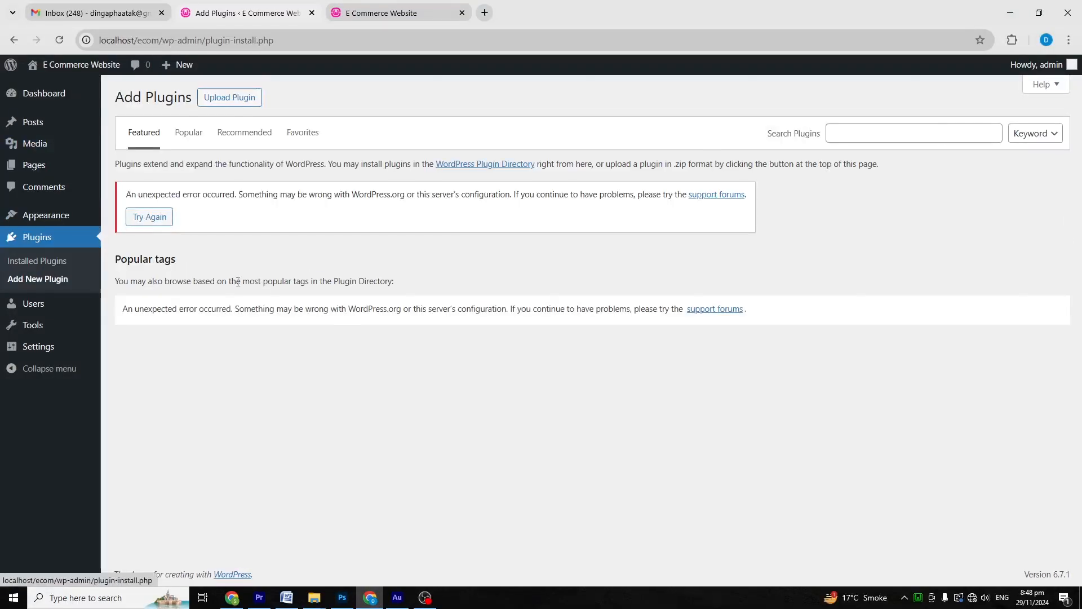
{"action": "left_click", "coordinate": [940, 132]}
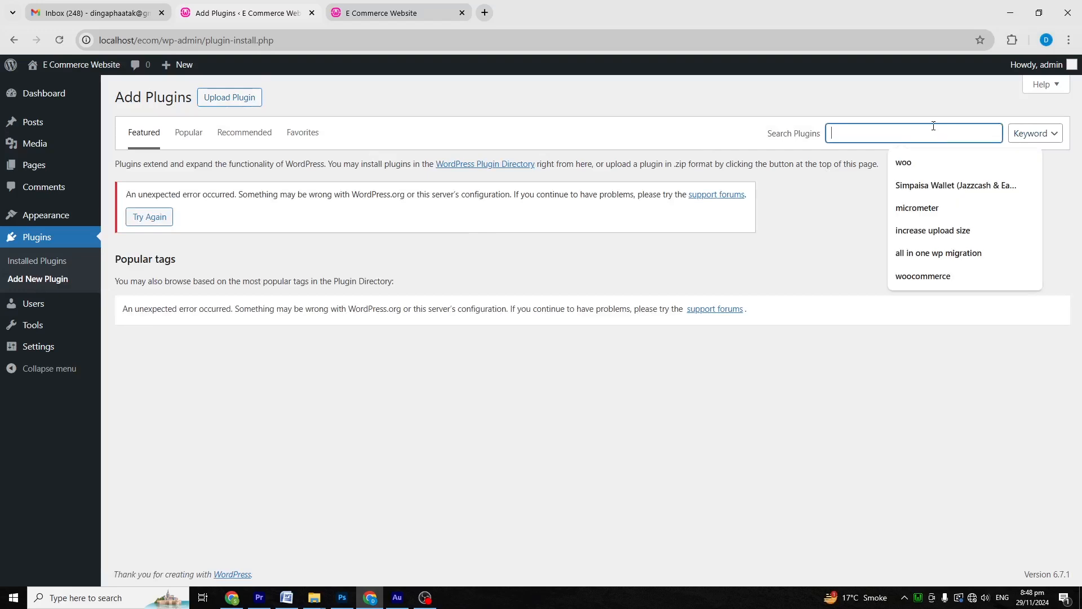
{"action": "type", "text": "increase"}
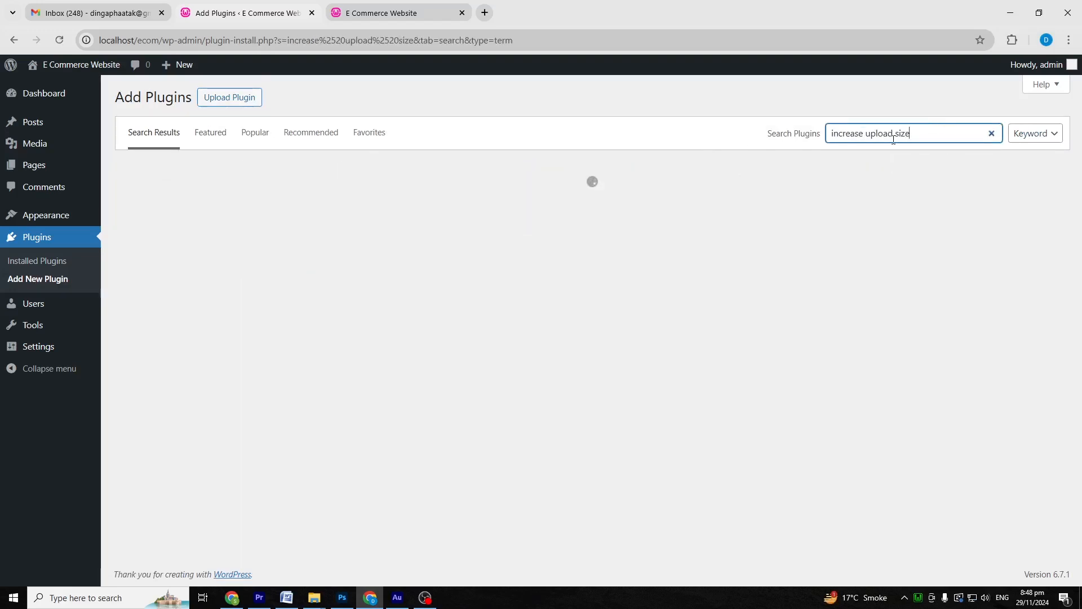
{"action": "type", "text": "max"}
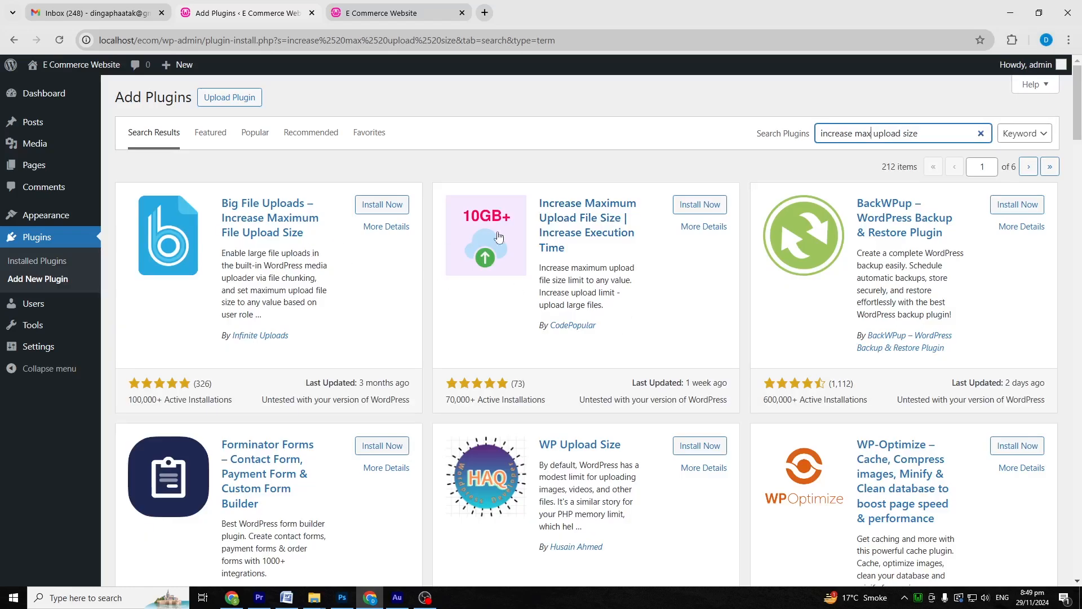
{"action": "scroll", "coordinate": [422, 358], "scroll_direction": "down", "scroll_amount": 10}
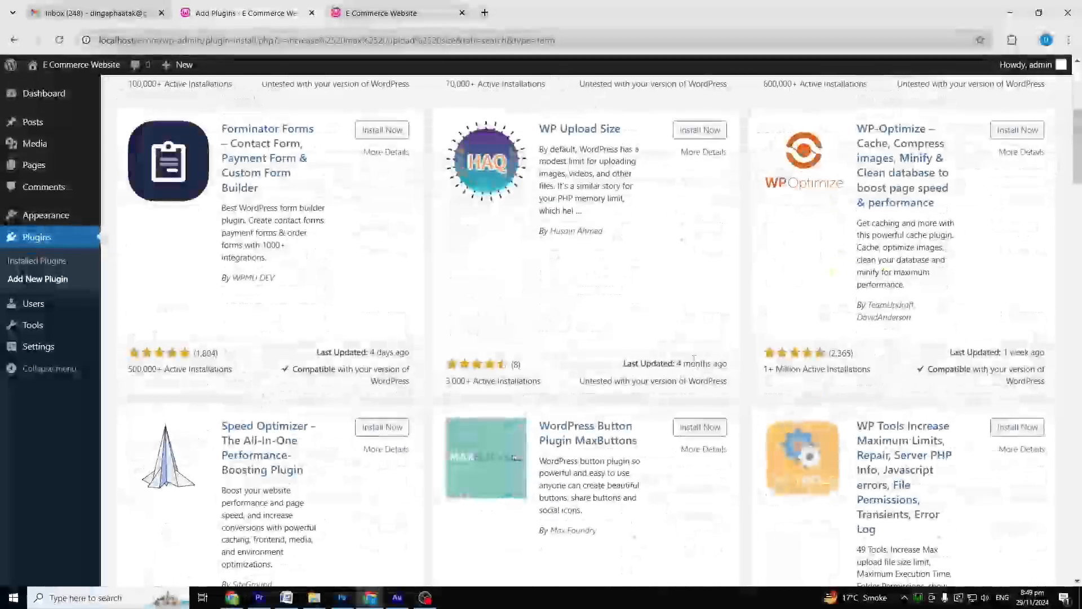
{"action": "scroll", "coordinate": [653, 374], "scroll_direction": "up", "scroll_amount": 1}
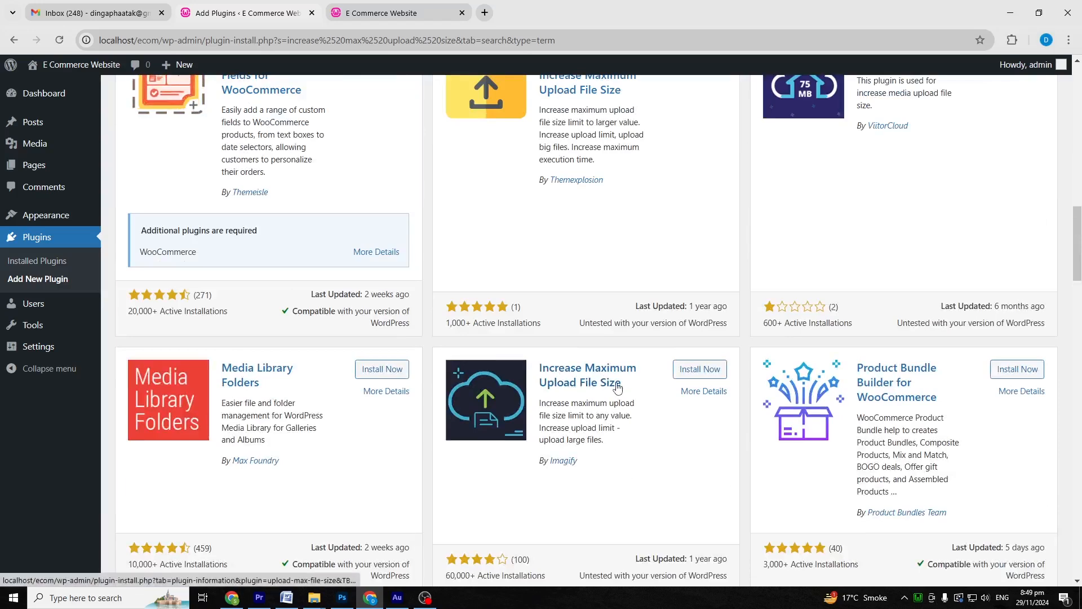
{"action": "scroll", "coordinate": [620, 428], "scroll_direction": "up", "scroll_amount": 10}
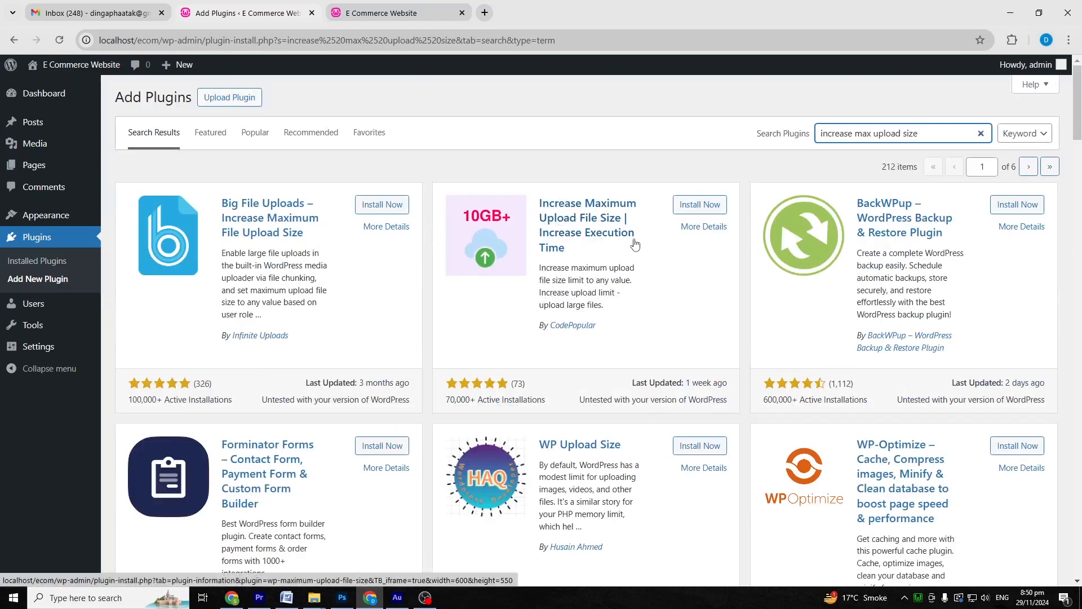
{"action": "left_click", "coordinate": [688, 208]}
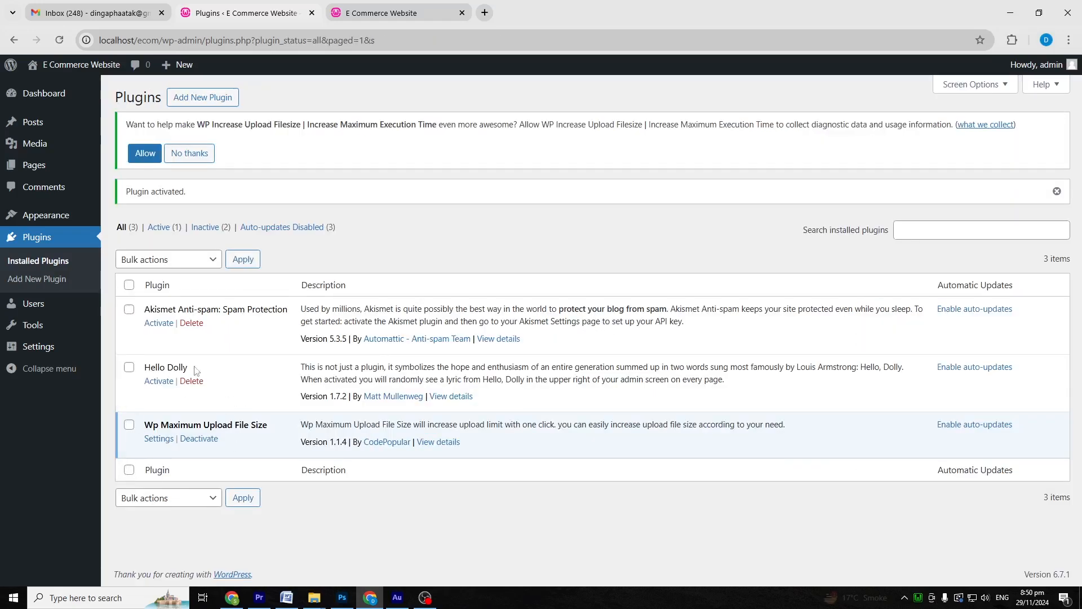
Step: Set the maximum upload file size to 1 GB, save, and verify it on the media uploader
{"action": "left_click", "coordinate": [159, 439]}
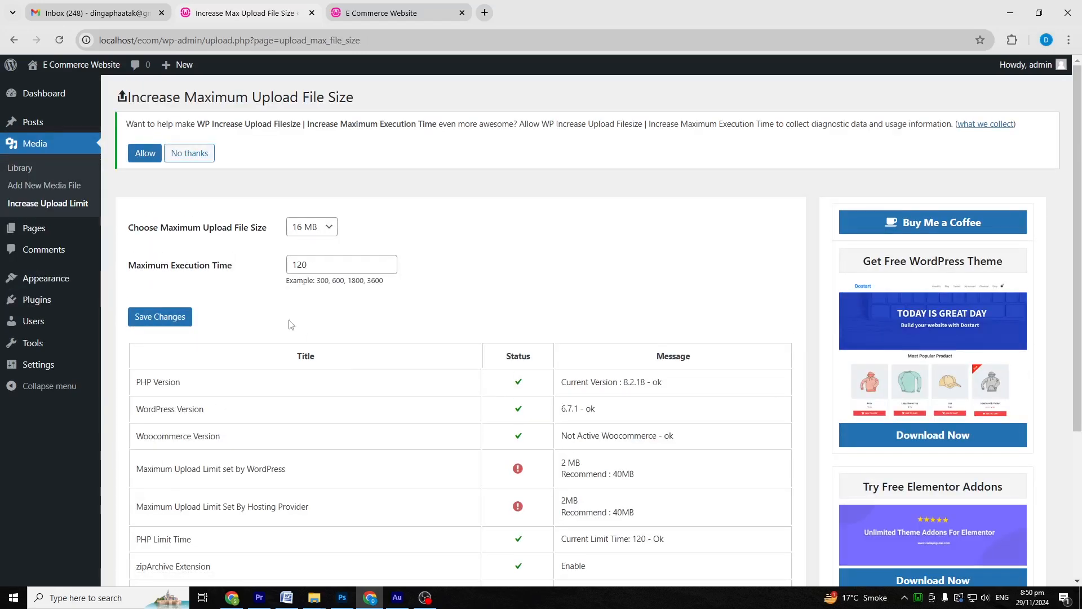
{"action": "left_click", "coordinate": [333, 231]}
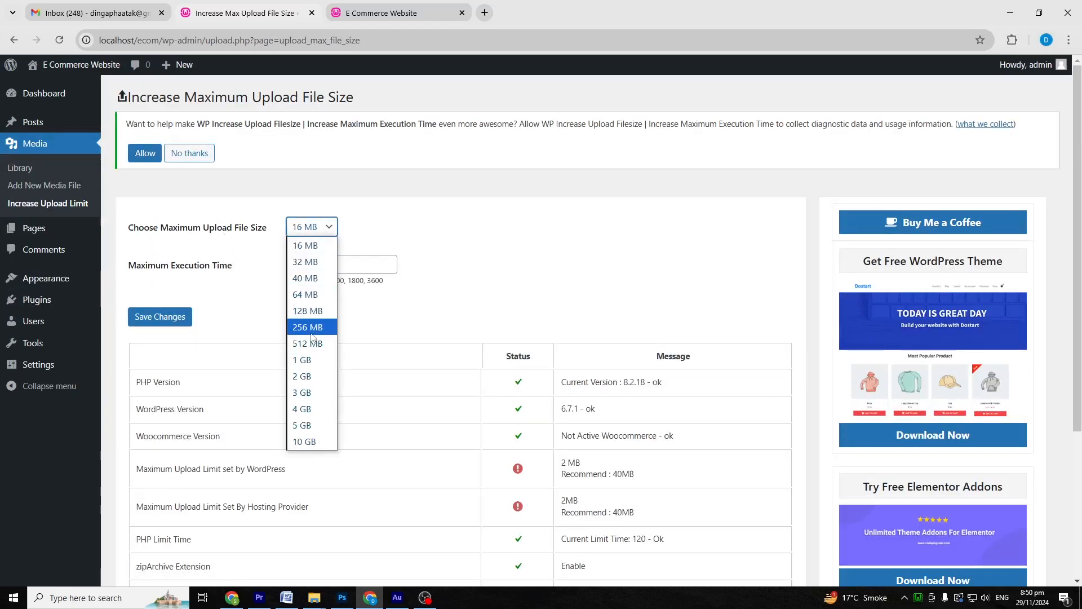
{"action": "left_click", "coordinate": [312, 361]}
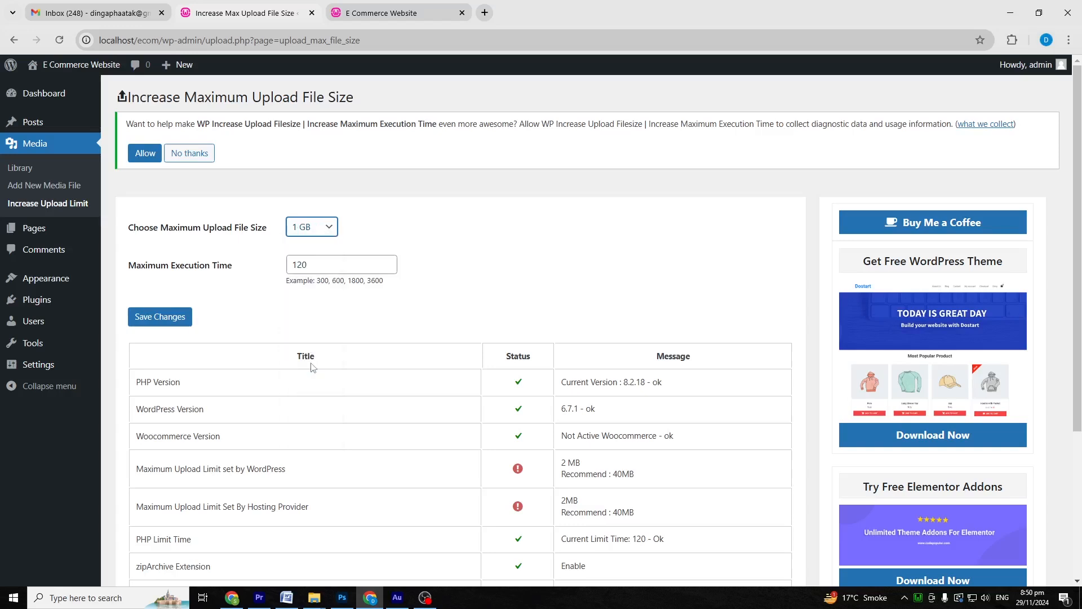
{"action": "left_click", "coordinate": [155, 319]}
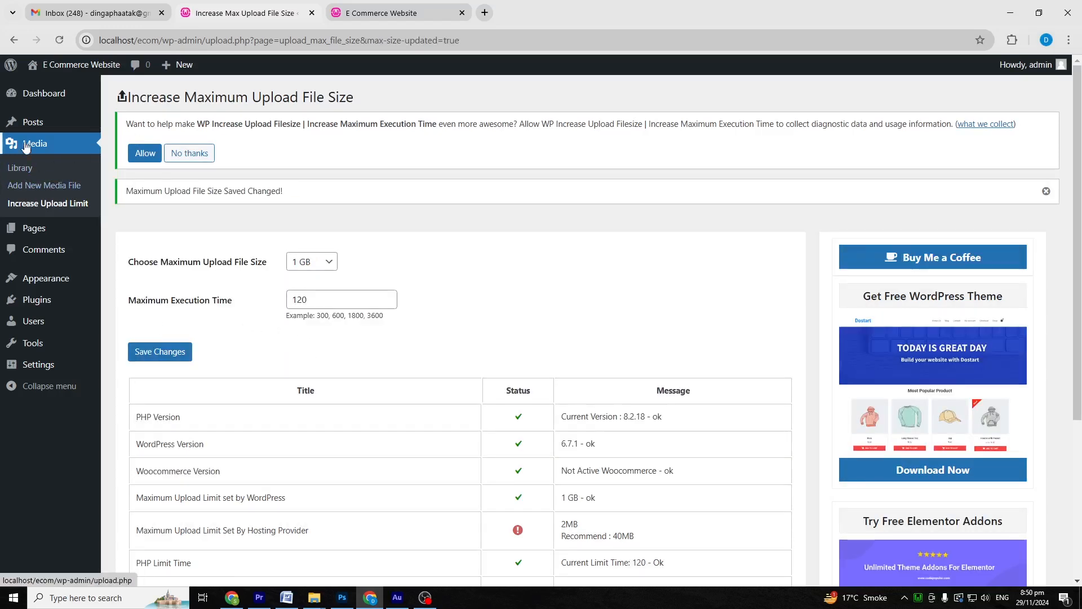
{"action": "left_click", "coordinate": [24, 188]}
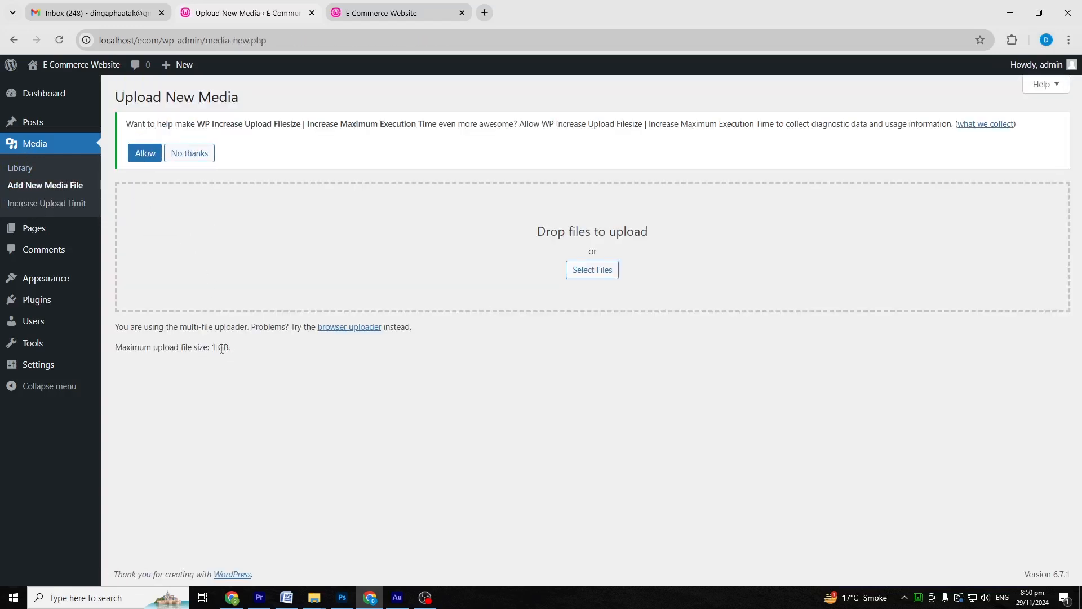
{"action": "mouse_move", "coordinate": [70, 285]}
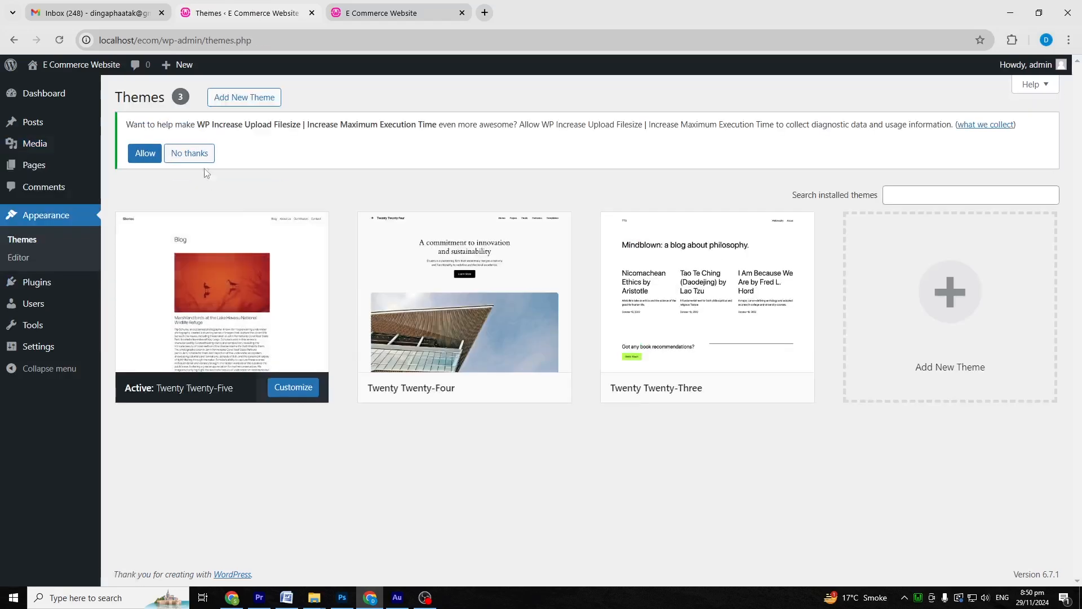
Step: Upload Divi.zip from the Desktop through Upload Theme and install it
{"action": "left_click", "coordinate": [241, 97]}
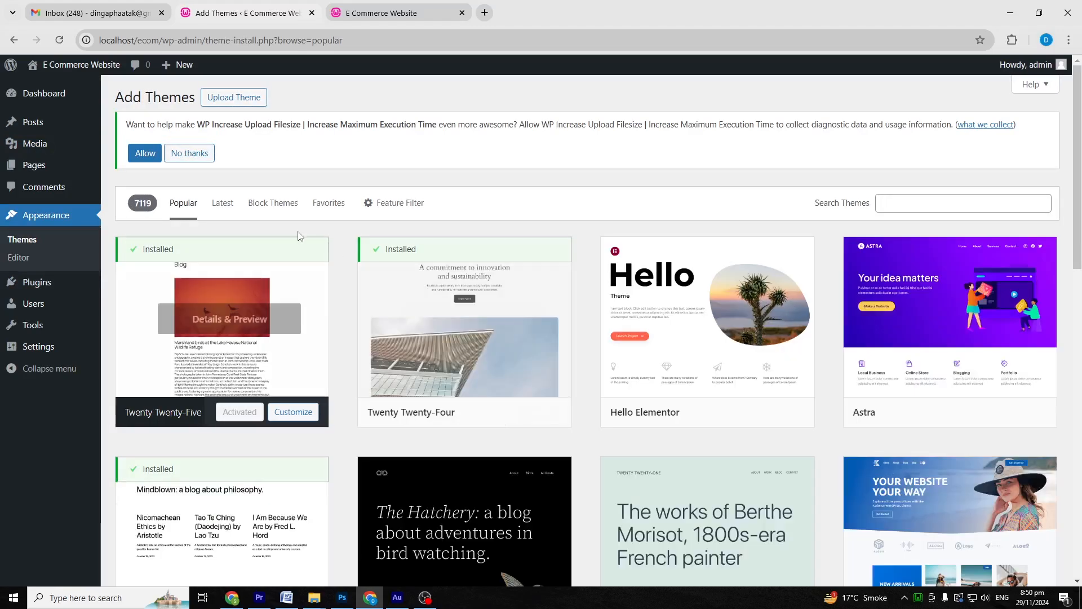
{"action": "left_click", "coordinate": [234, 98]}
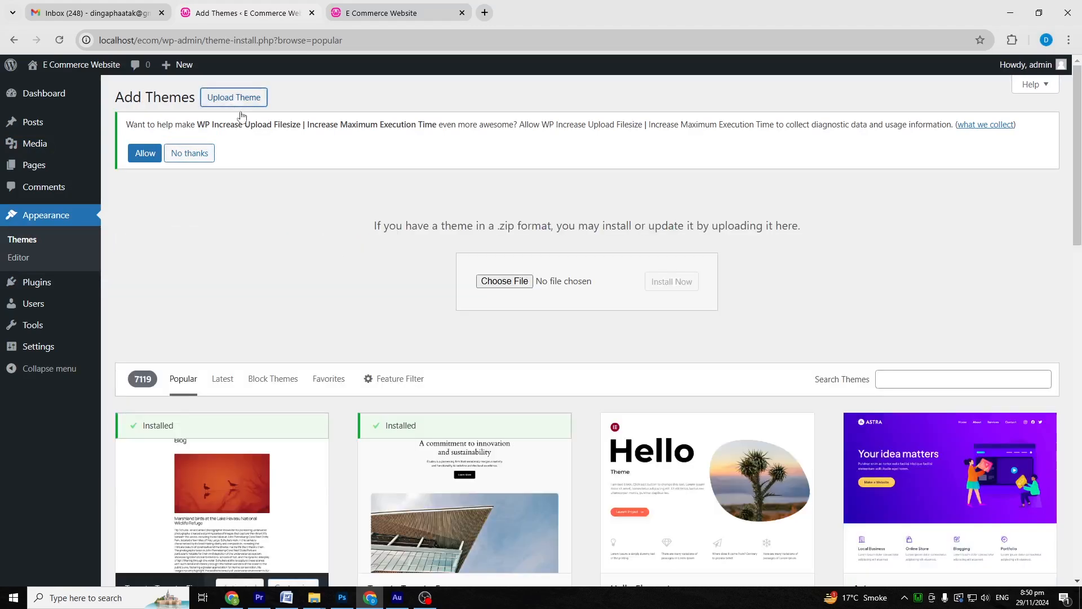
{"action": "left_click", "coordinate": [500, 281]}
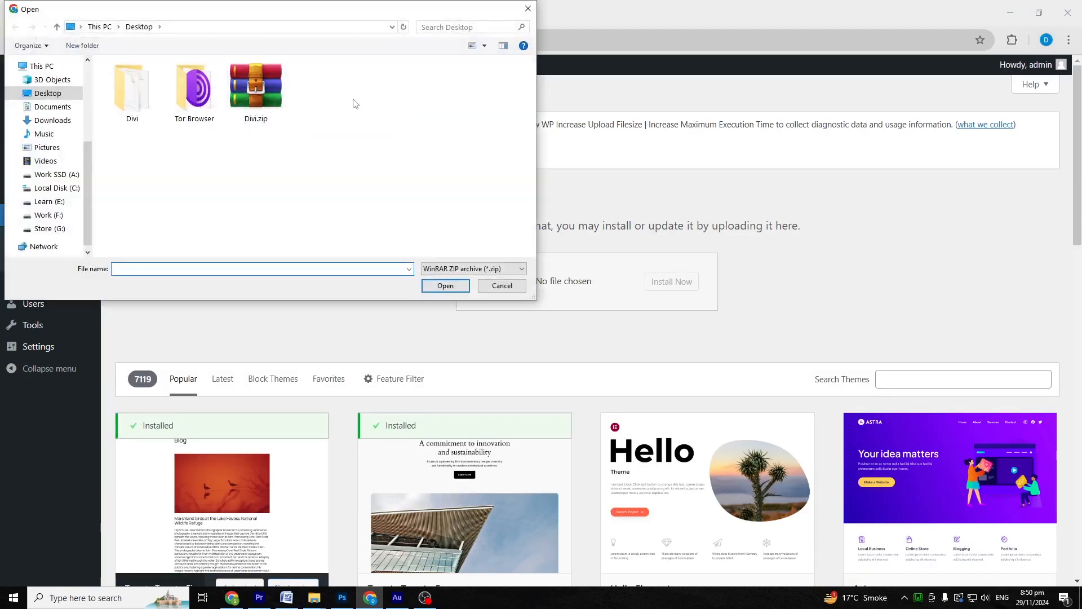
{"action": "double_click", "coordinate": [273, 95]}
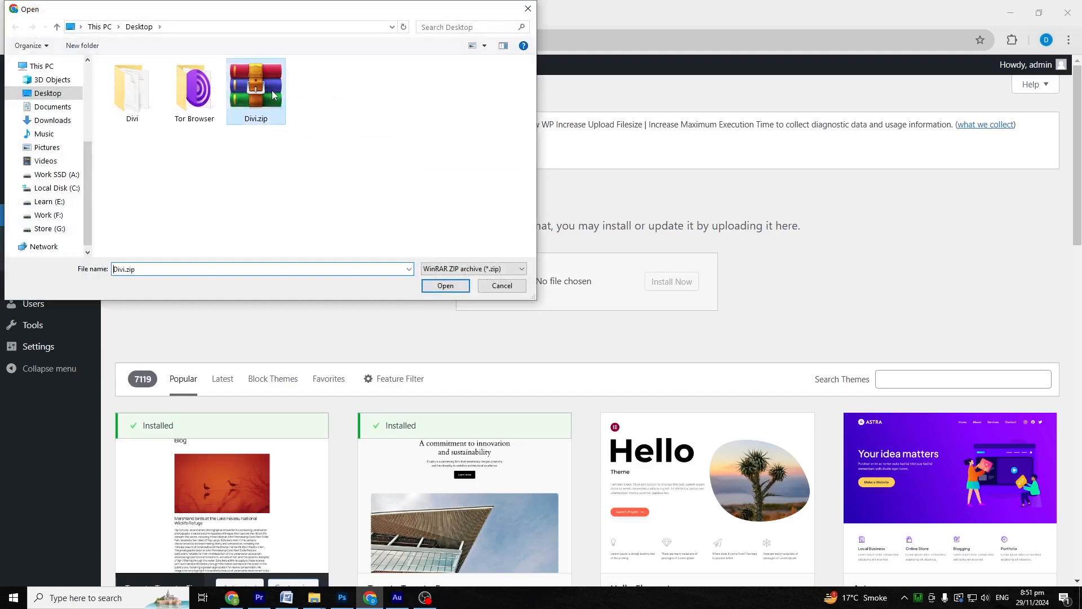
{"action": "left_click", "coordinate": [685, 282]}
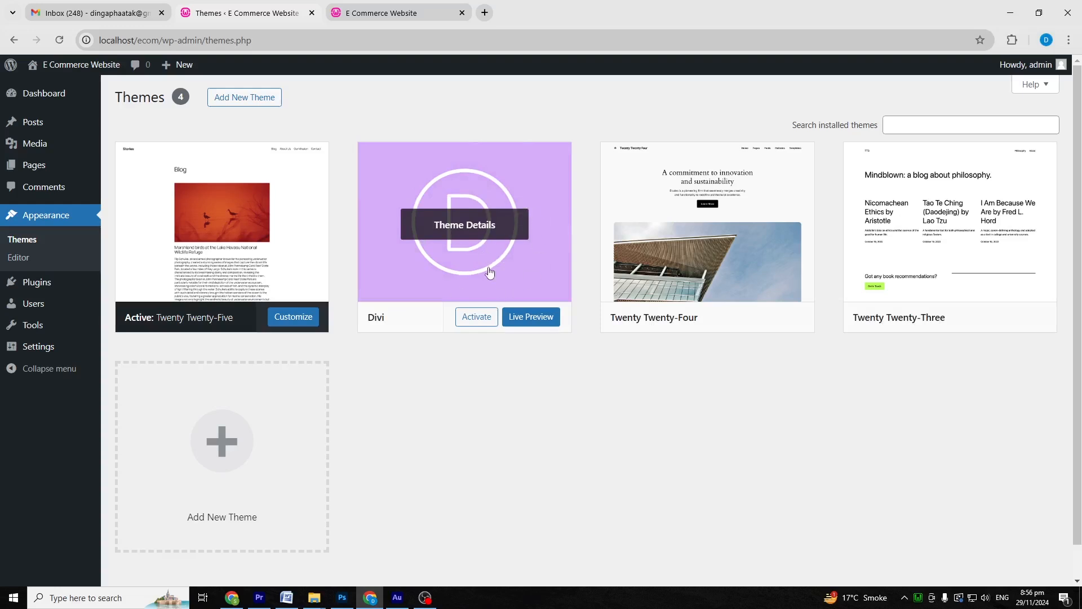
Step: Activate the Divi theme, view the Divi-styled front page, then return to the Dashboard
{"action": "left_click", "coordinate": [480, 318]}
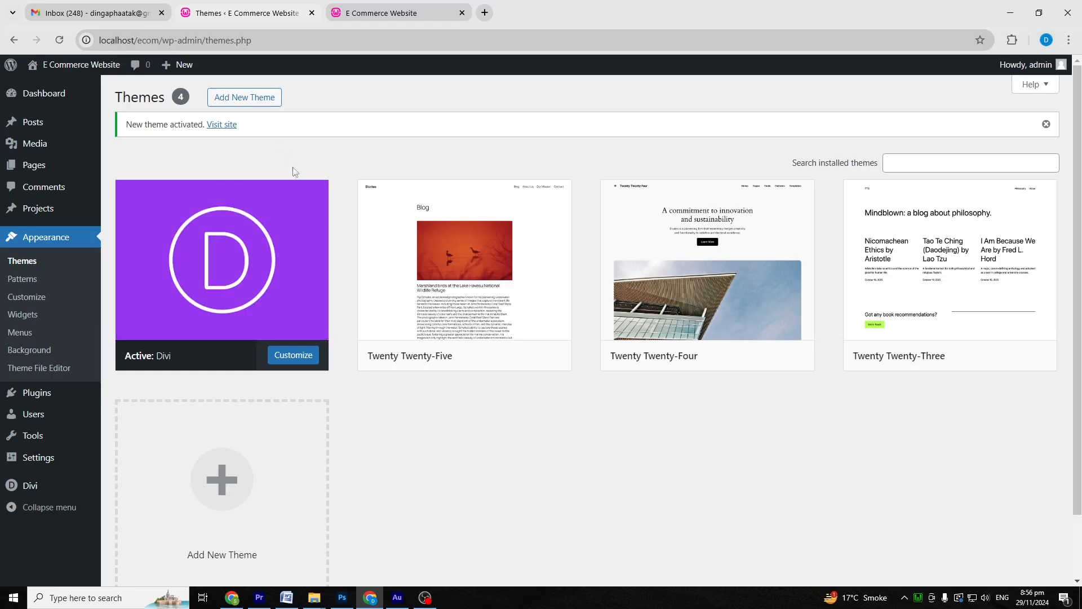
{"action": "left_click", "coordinate": [77, 64]}
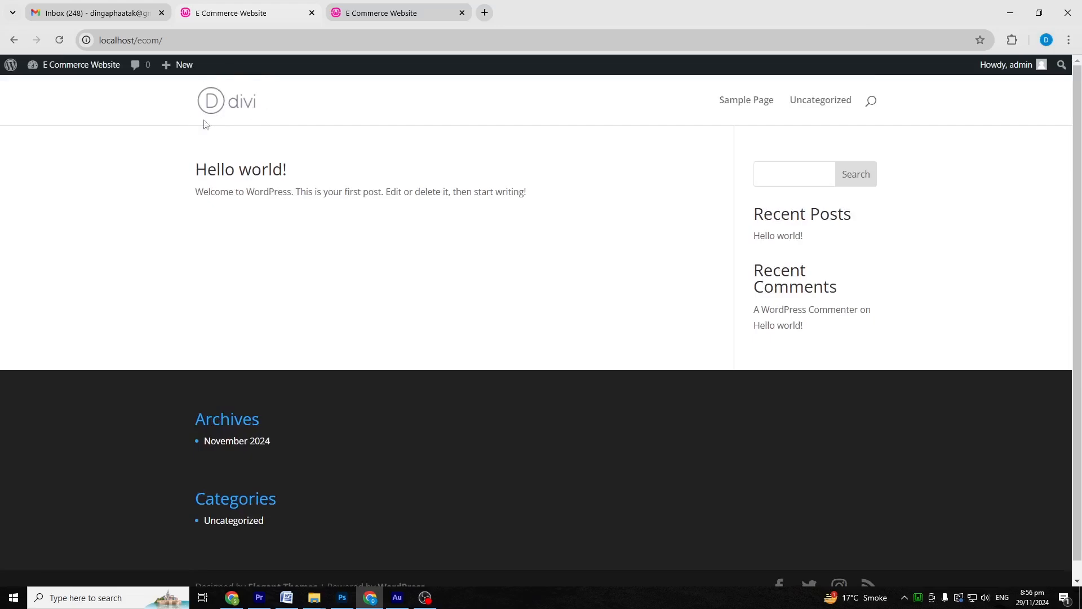
{"action": "mouse_move", "coordinate": [79, 67]}
{"action": "left_click", "coordinate": [62, 84]}
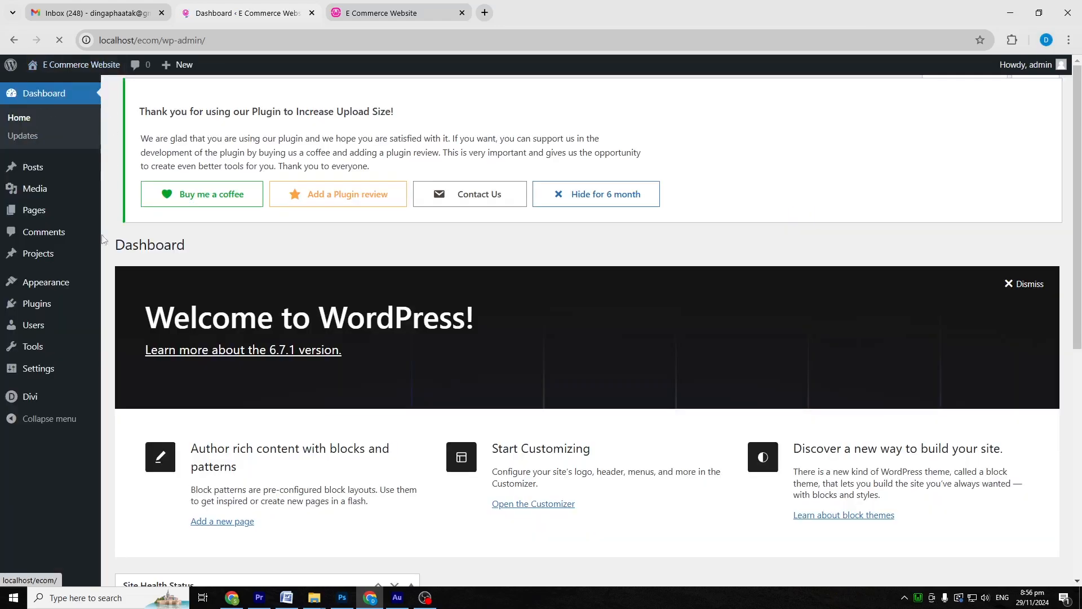
Step: In Divi Theme Options, start a logo upload and browse to the Pictures folder
{"action": "mouse_move", "coordinate": [41, 396]}
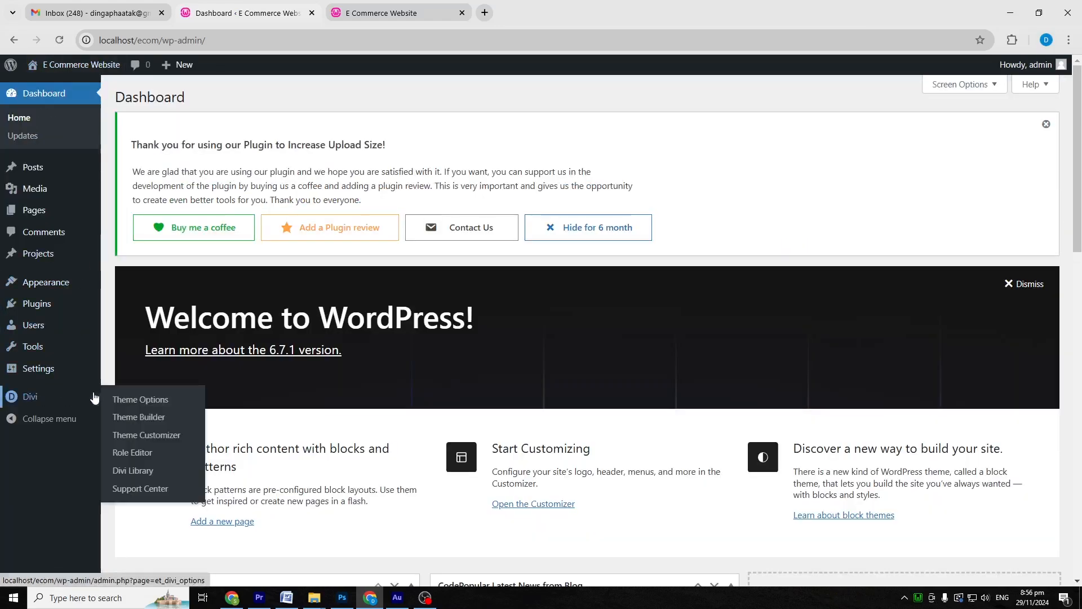
{"action": "left_click", "coordinate": [145, 399]}
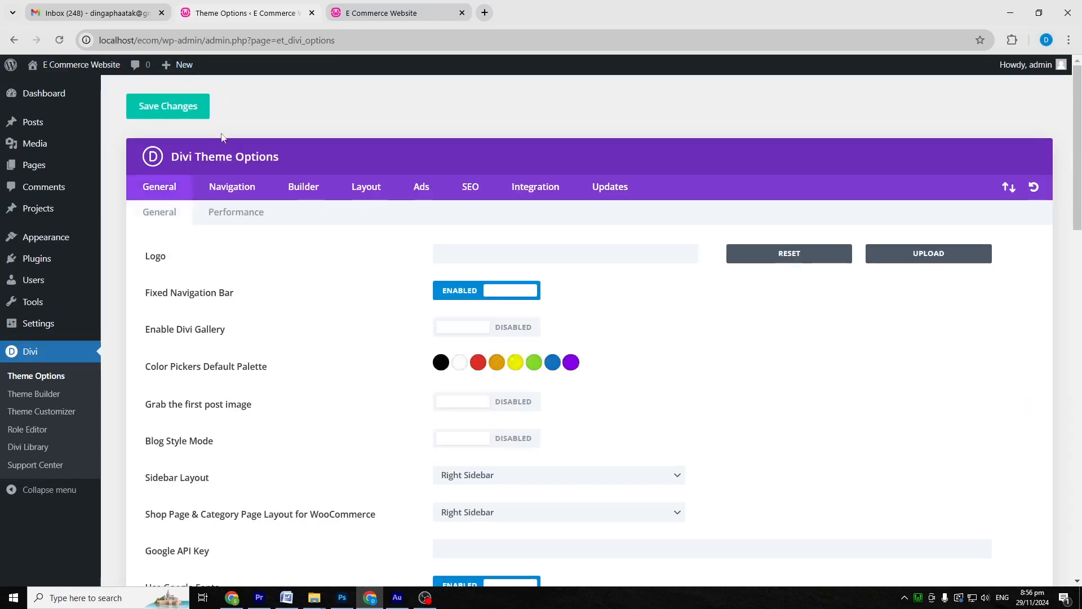
{"action": "left_click", "coordinate": [943, 259]}
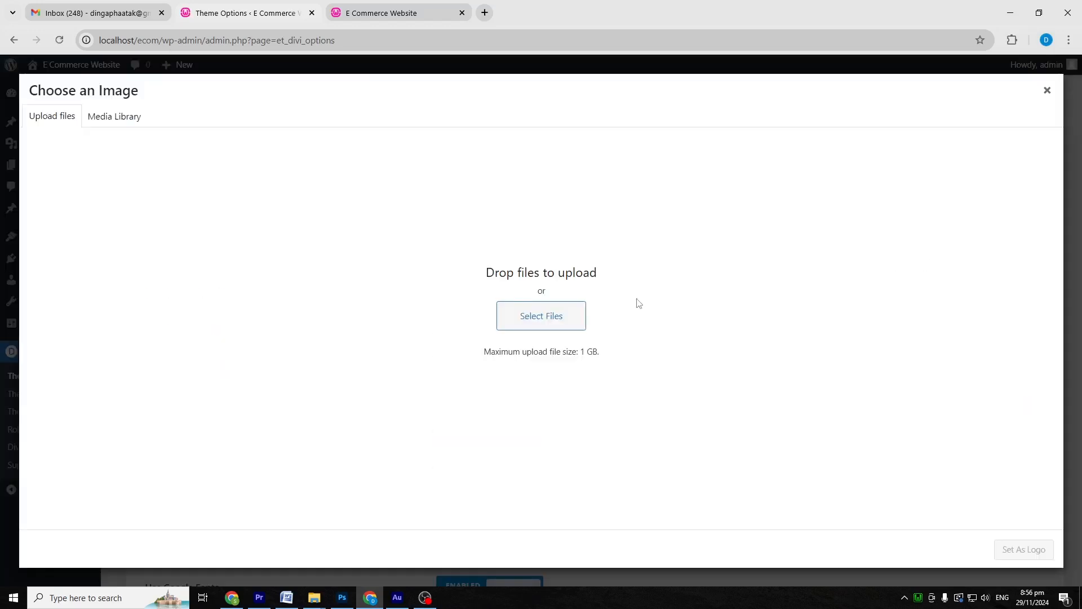
{"action": "left_click", "coordinate": [549, 316]}
{"action": "left_click", "coordinate": [46, 147]}
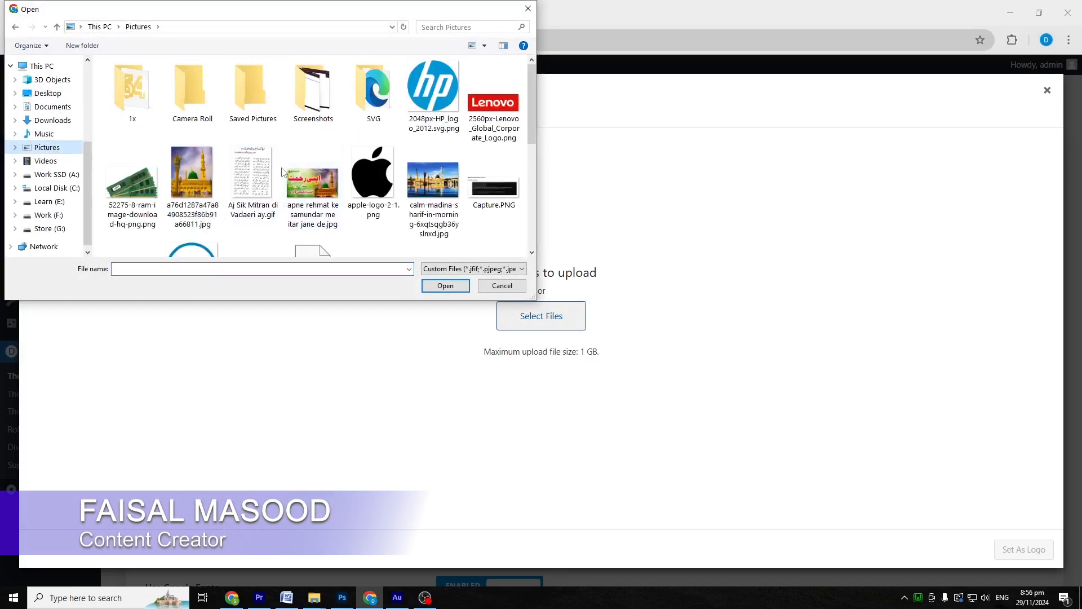
Step: Upload the Lenovo corporate logo, set it as the site logo, and open the homepage in a new tab
{"action": "scroll", "coordinate": [390, 190], "scroll_direction": "down", "scroll_amount": 3}
{"action": "scroll", "coordinate": [390, 190], "scroll_direction": "down", "scroll_amount": 2}
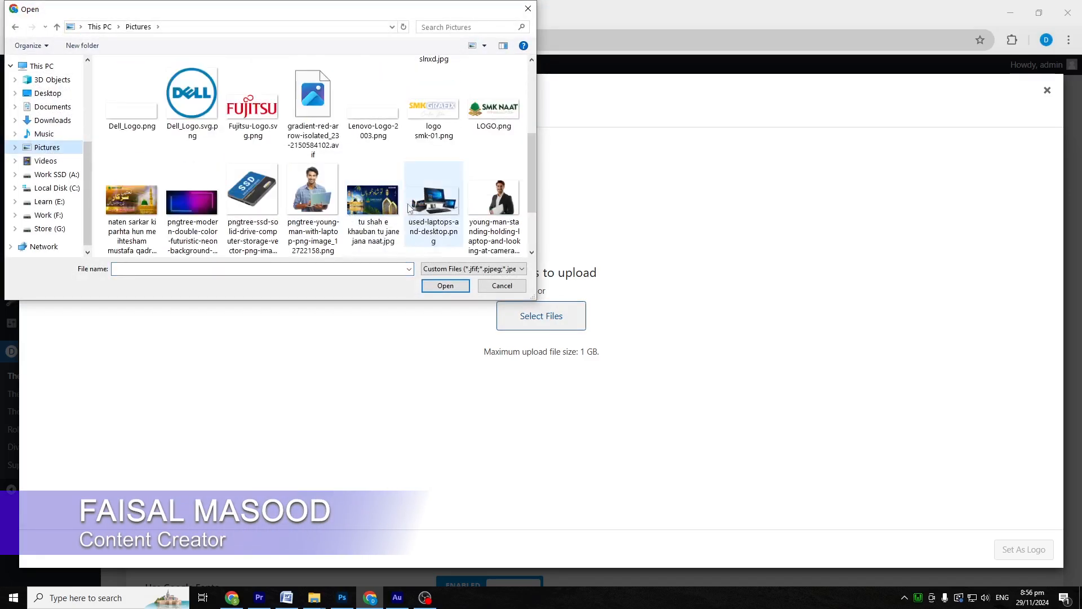
{"action": "scroll", "coordinate": [496, 109], "scroll_direction": "up", "scroll_amount": 5}
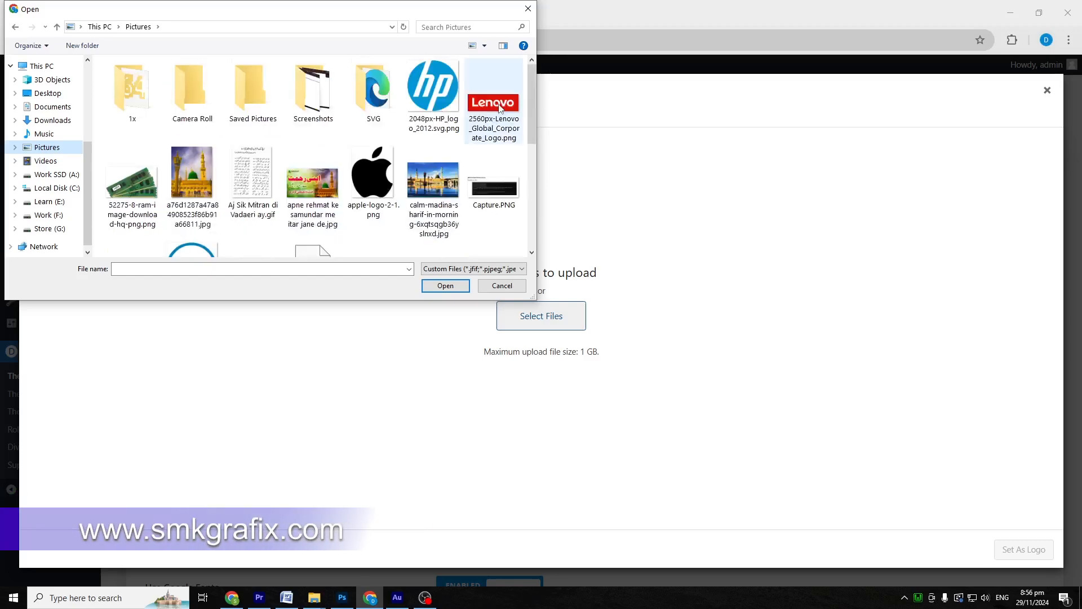
{"action": "left_click", "coordinate": [500, 107]}
{"action": "left_click", "coordinate": [446, 286]}
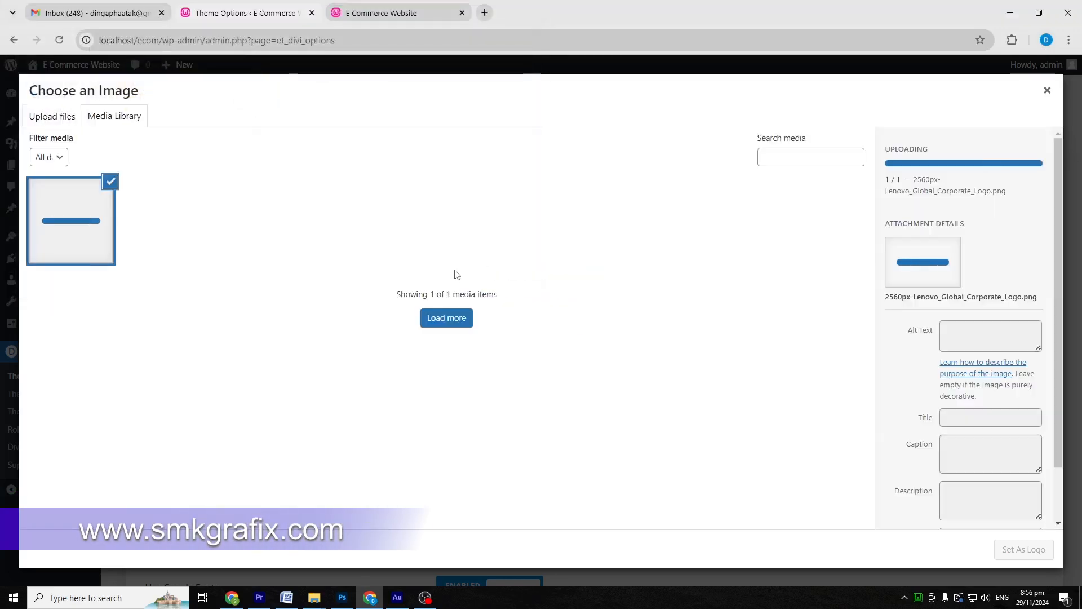
{"action": "left_click", "coordinate": [1027, 552]}
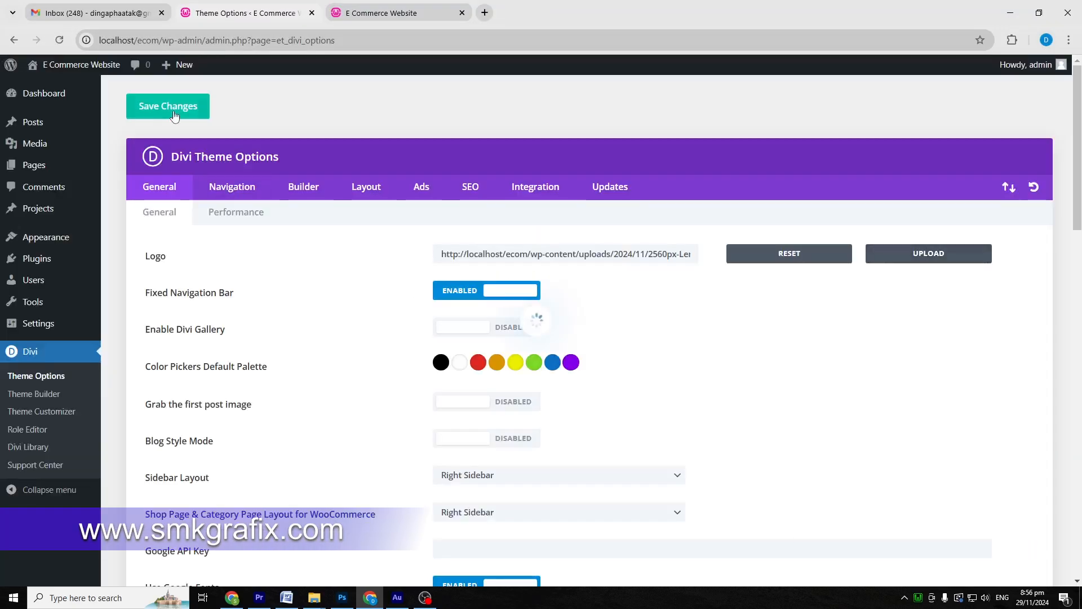
{"action": "right_click", "coordinate": [45, 83]}
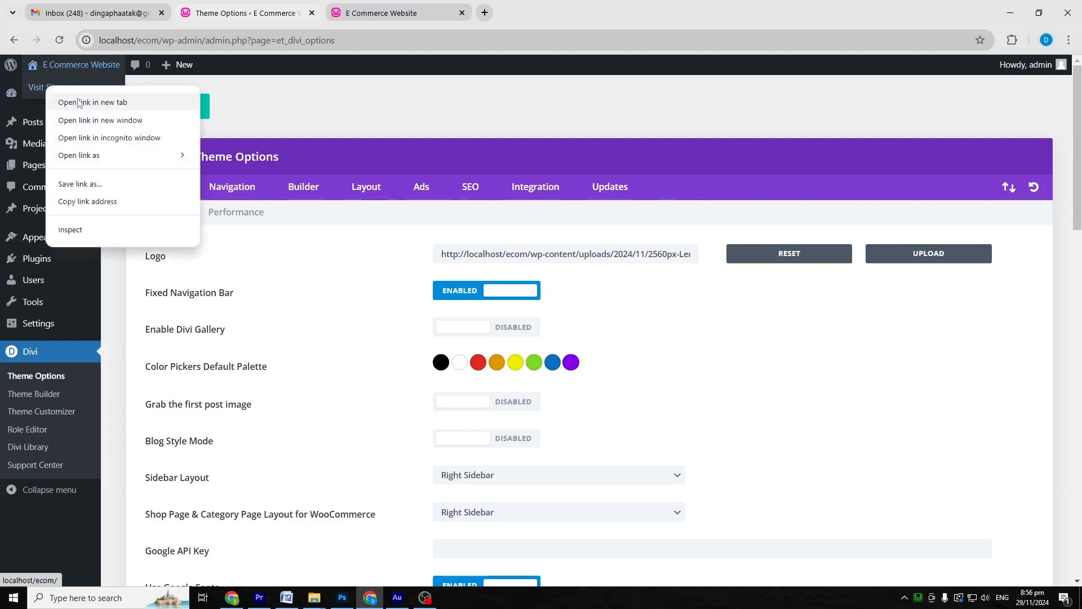
{"action": "left_click", "coordinate": [78, 94]}
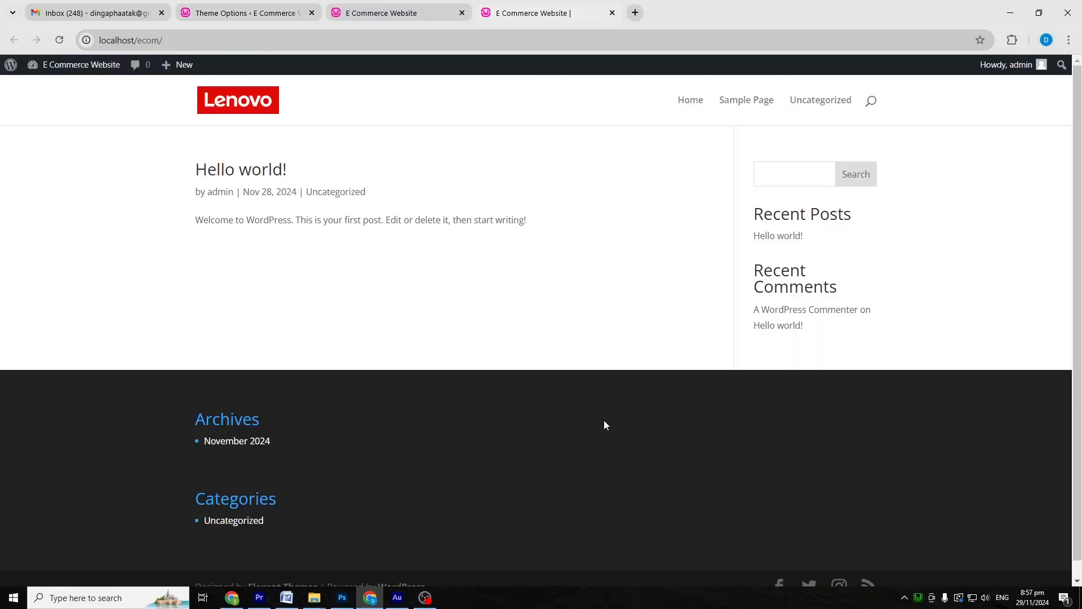